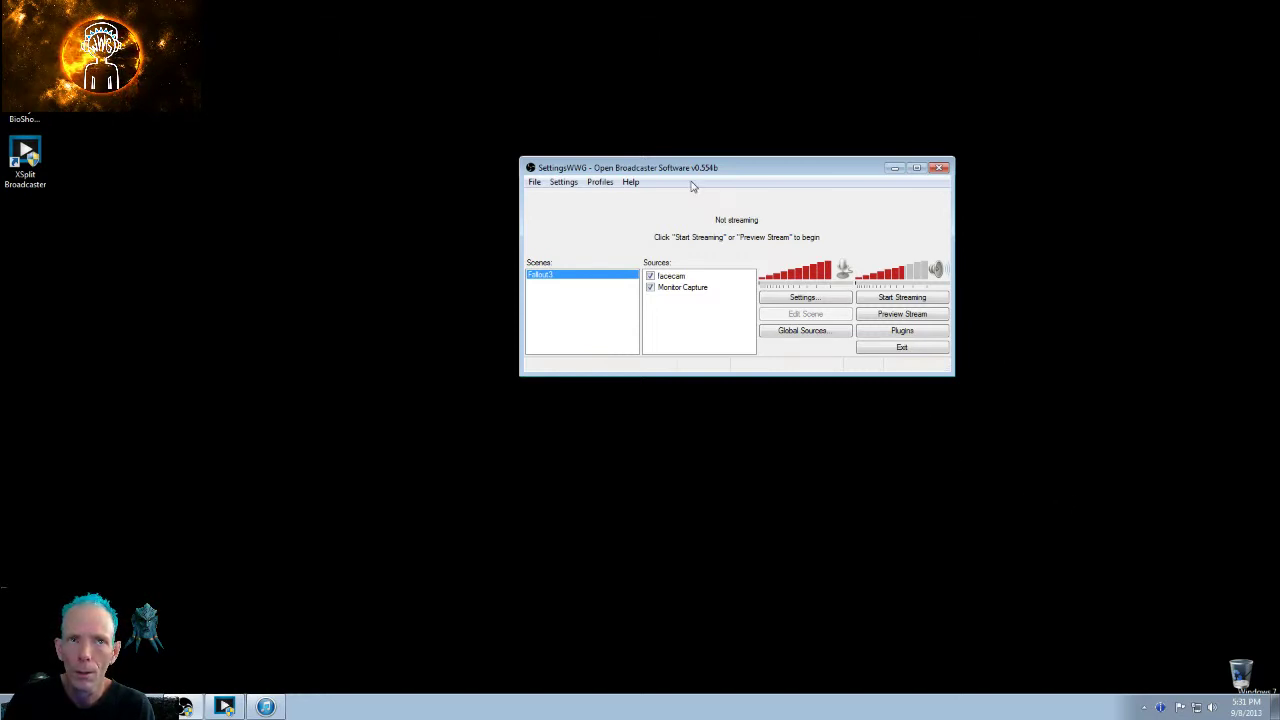
- Switch to the Twitch browser window and go through Profile to the Broadcaster Dashboard
{"action": "left_click", "coordinate": [474, 285]}
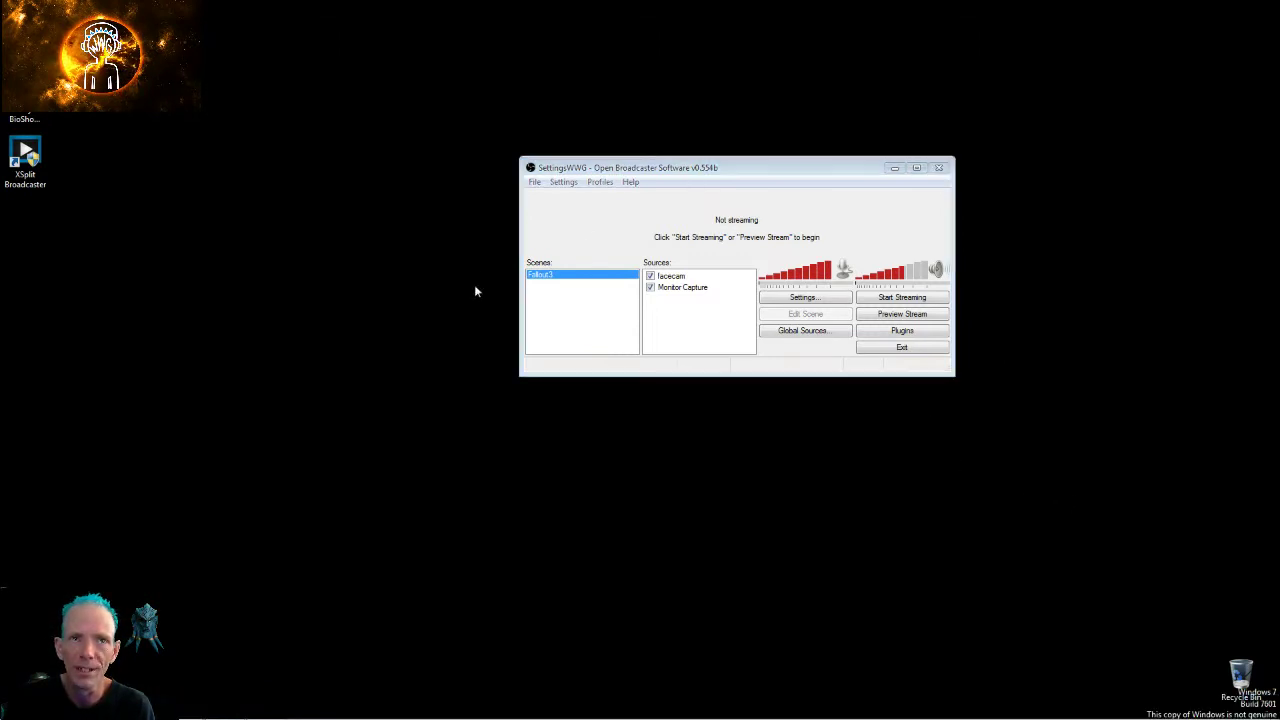
{"action": "left_click", "coordinate": [620, 290]}
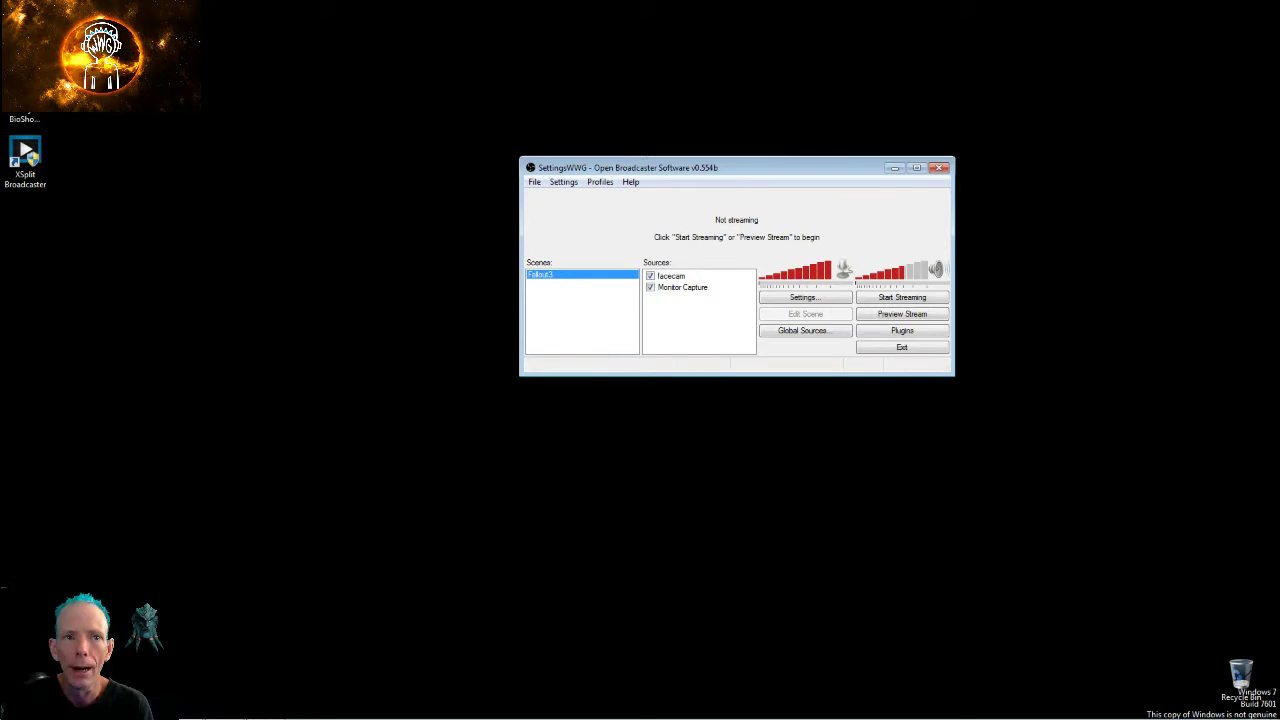
{"action": "mouse_move", "coordinate": [186, 710]}
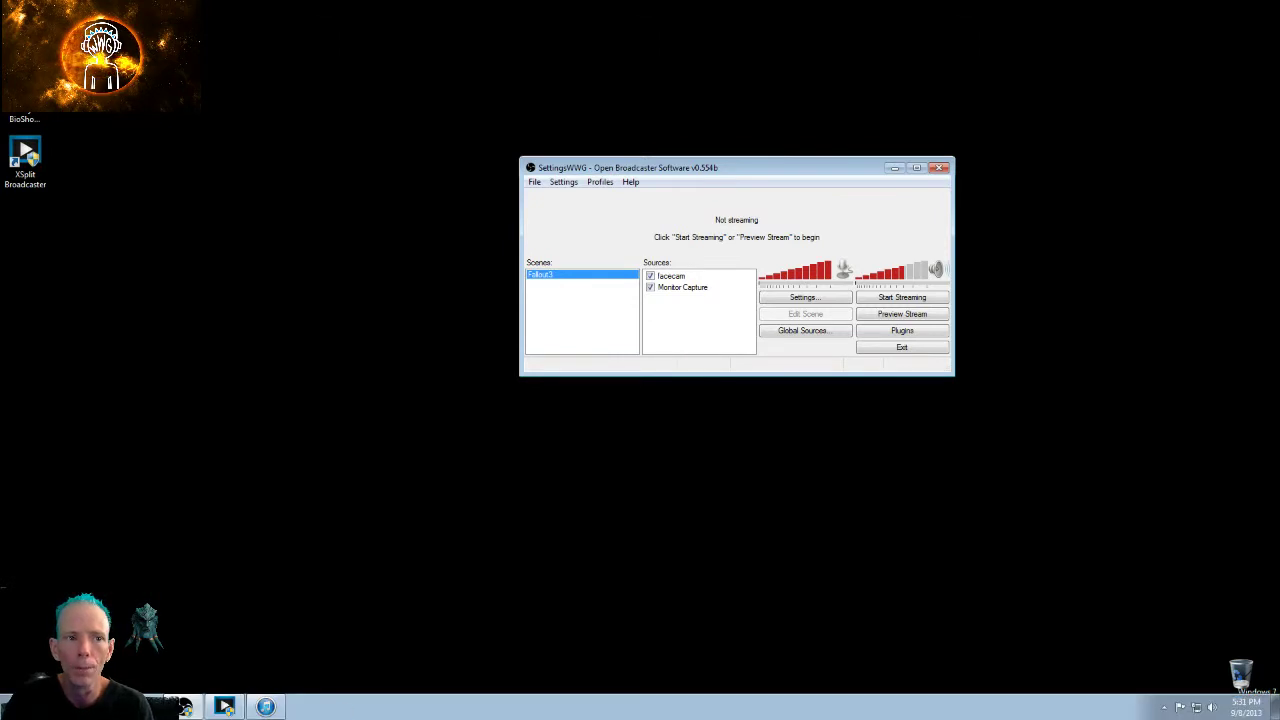
{"action": "left_click", "coordinate": [185, 707]}
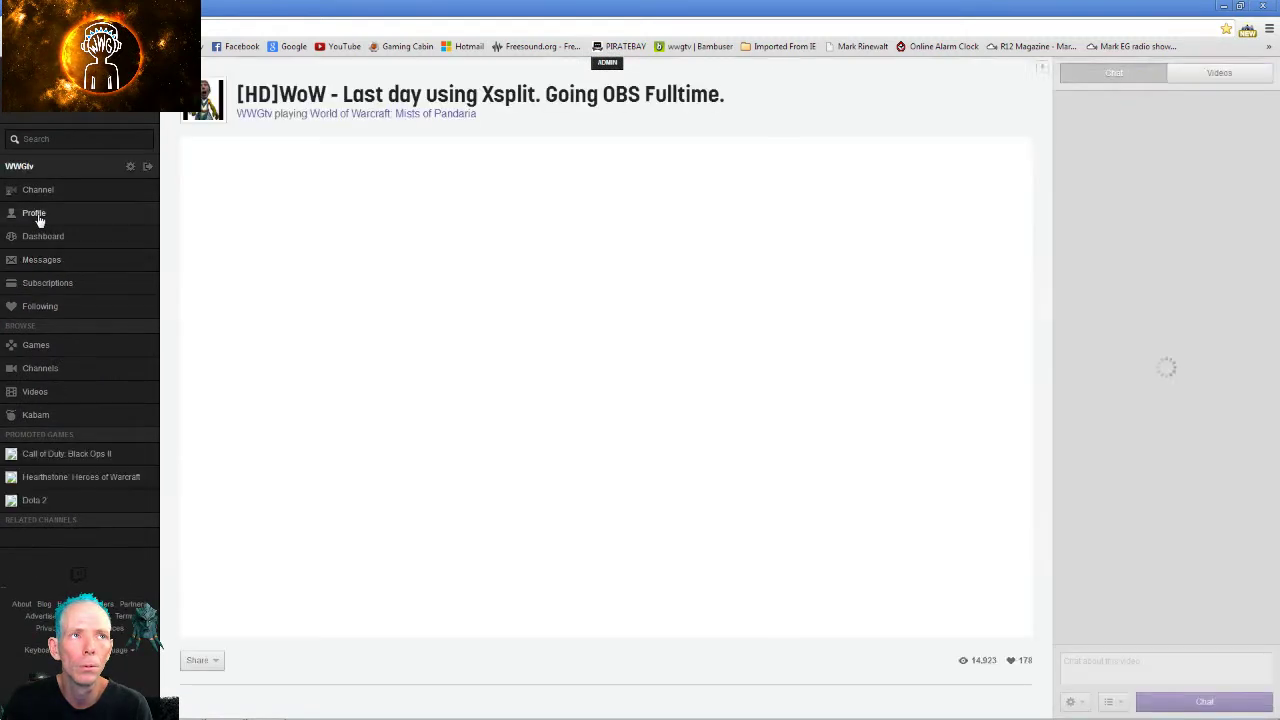
{"action": "left_click", "coordinate": [36, 214]}
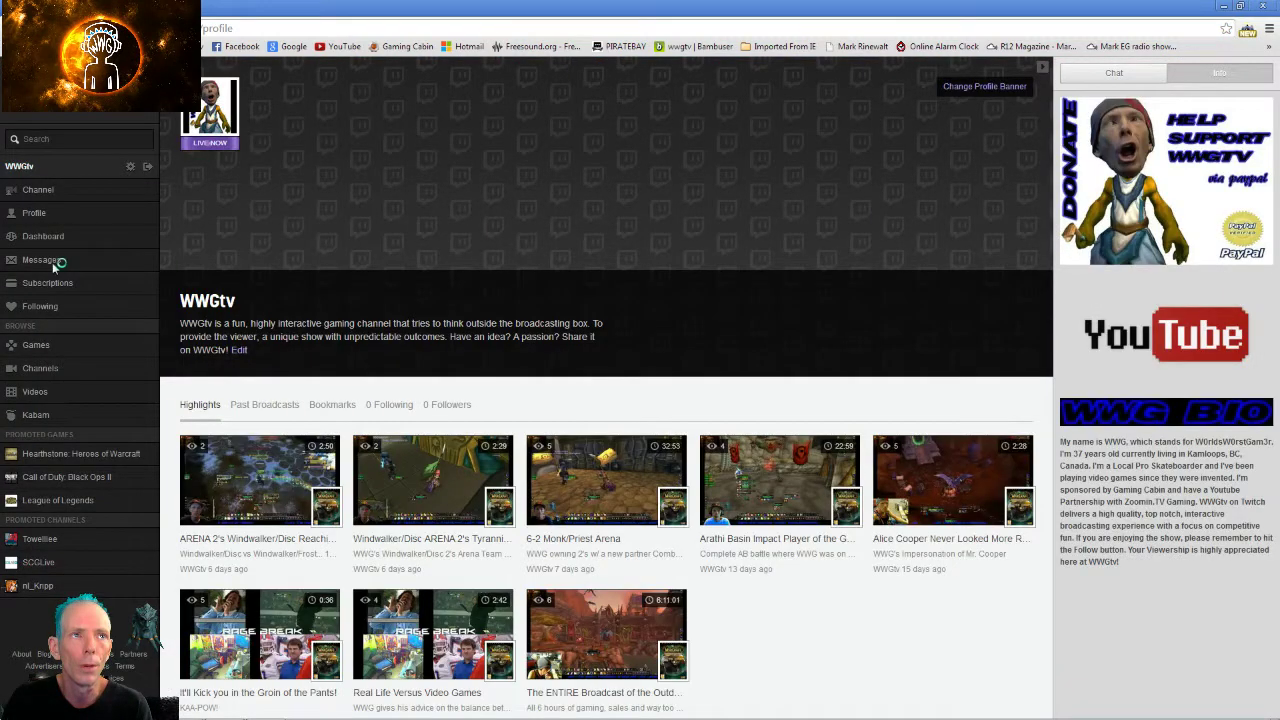
{"action": "left_click", "coordinate": [42, 236]}
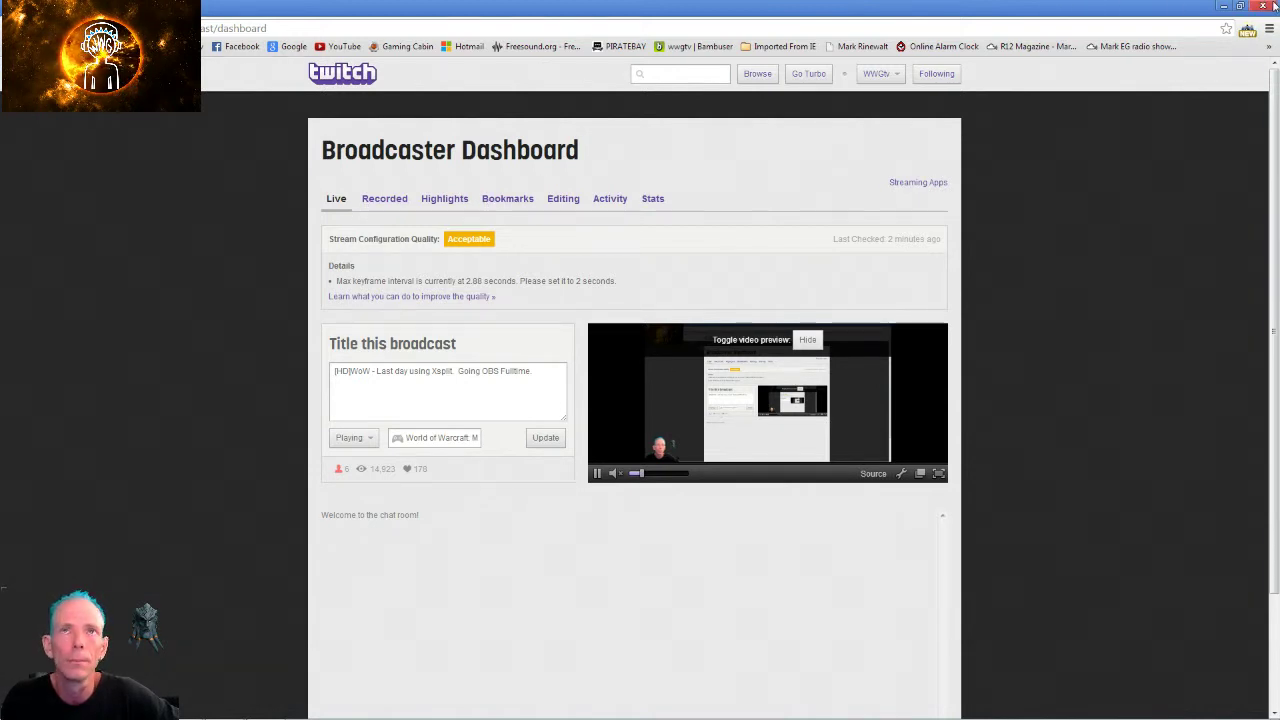
- Bring OBS back after reading the Acceptable rating and keyframe-interval advice
{"action": "mouse_move", "coordinate": [220, 712]}
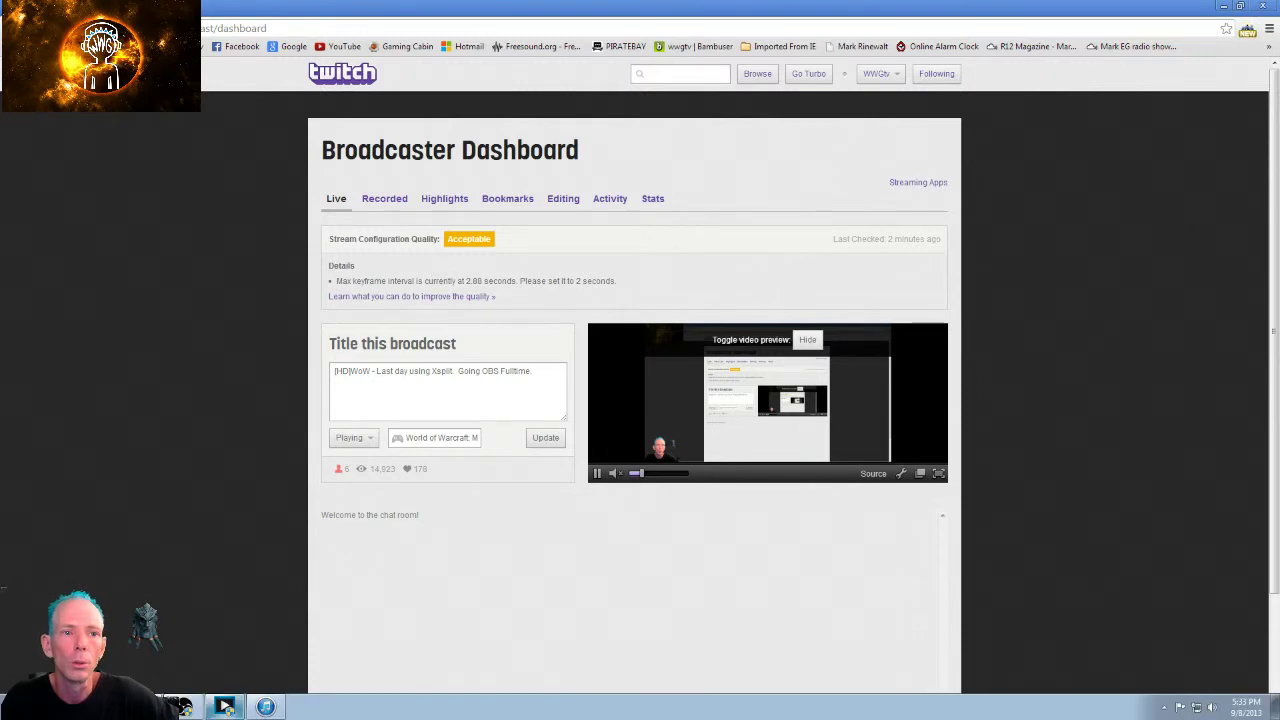
{"action": "left_click", "coordinate": [222, 708]}
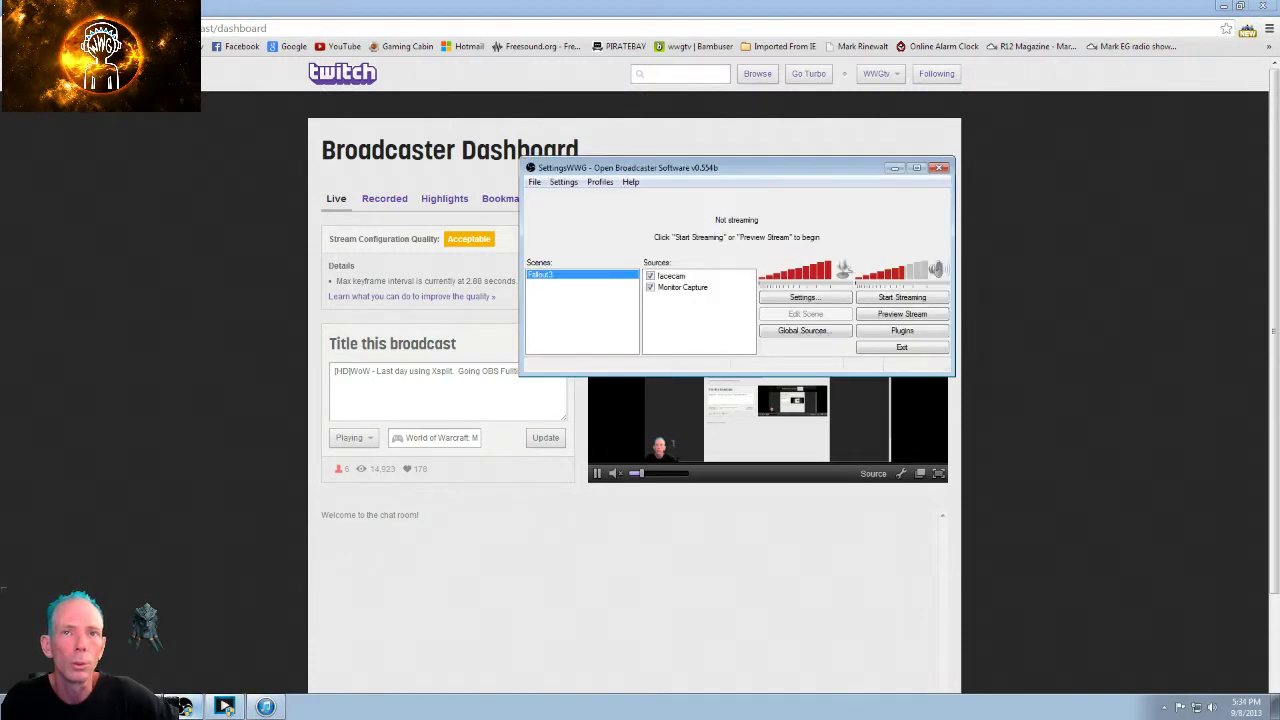
- View OBS Encoding settings (max bitrate 2100, buffer 4200), then return to the browser
{"action": "left_click", "coordinate": [569, 188]}
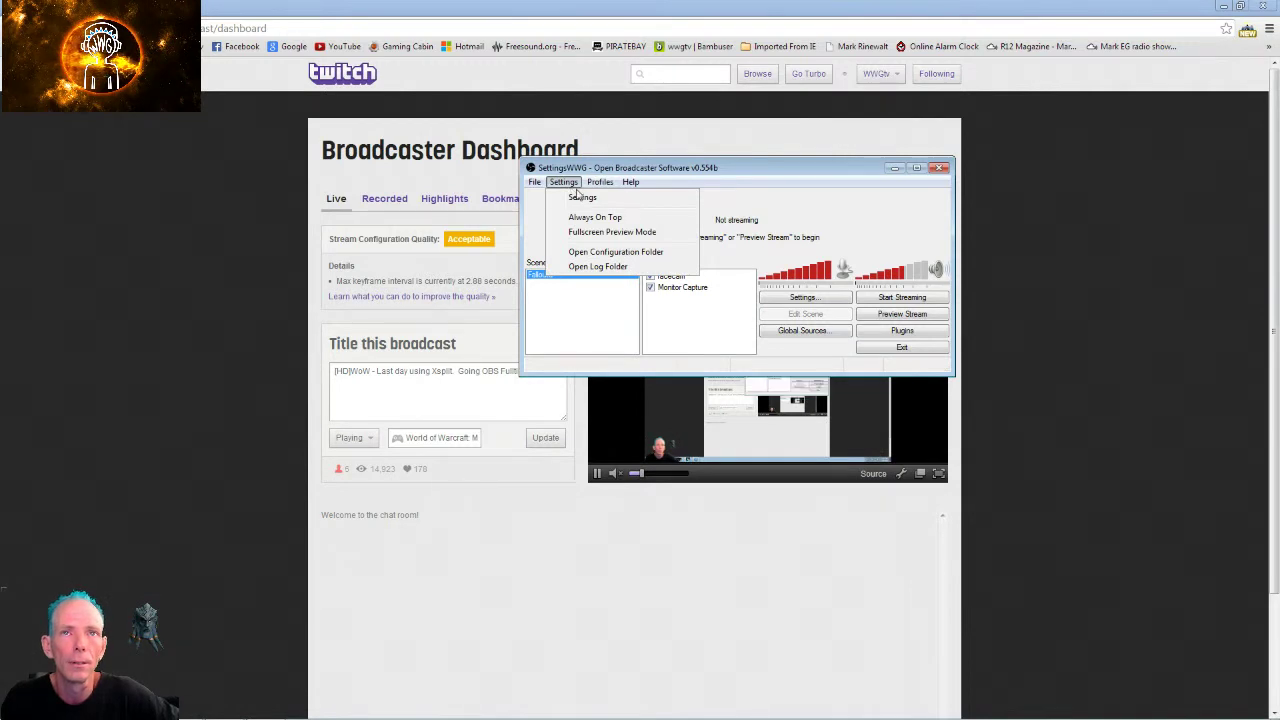
{"action": "left_click", "coordinate": [810, 299]}
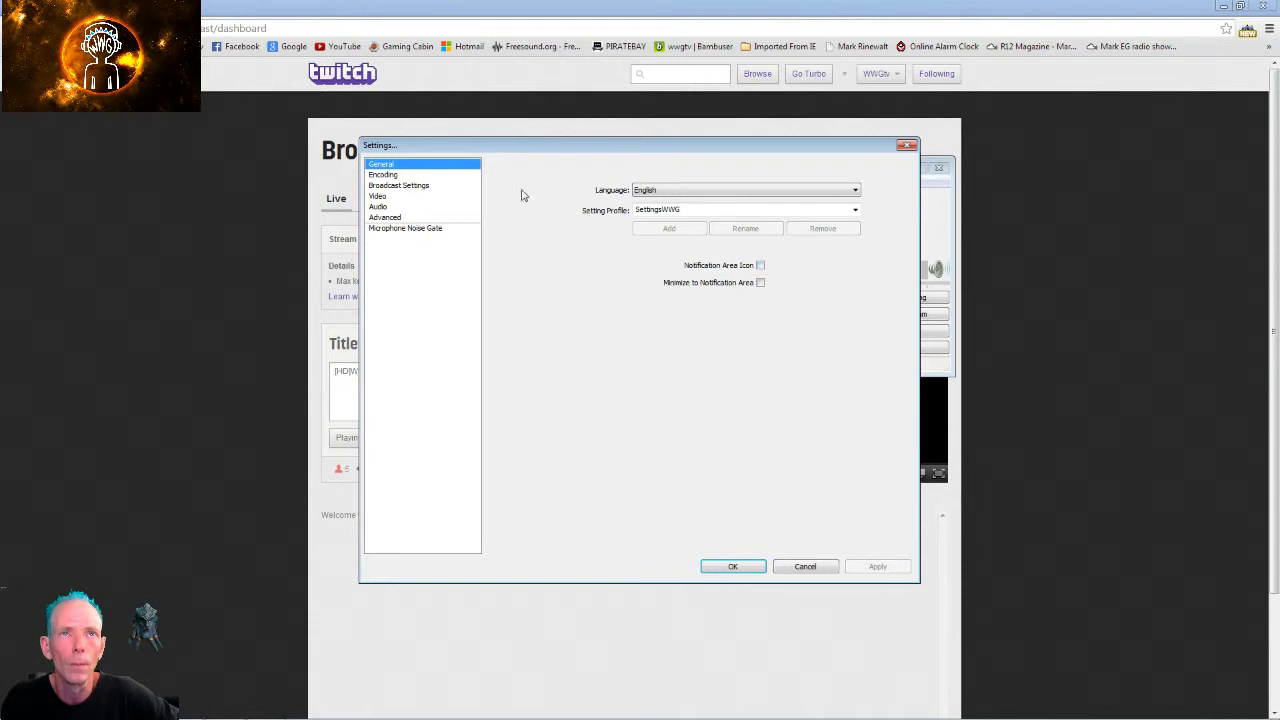
{"action": "left_click", "coordinate": [378, 175]}
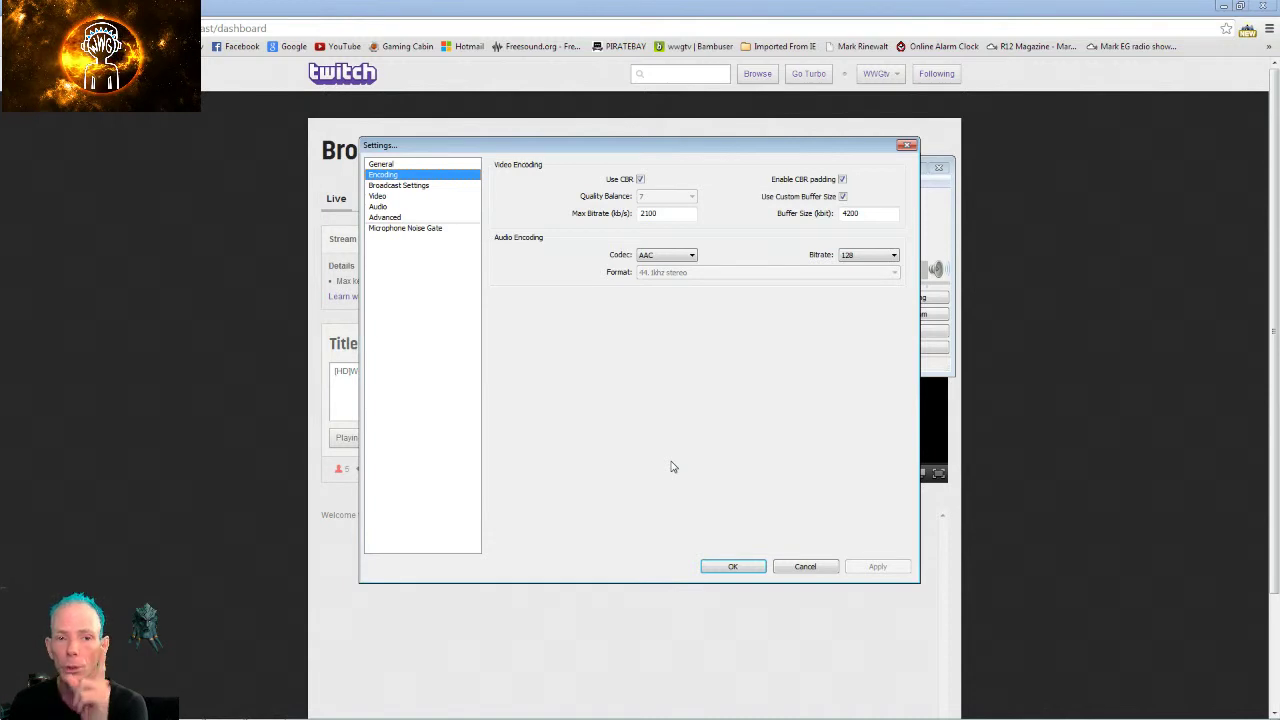
{"action": "mouse_move", "coordinate": [185, 706]}
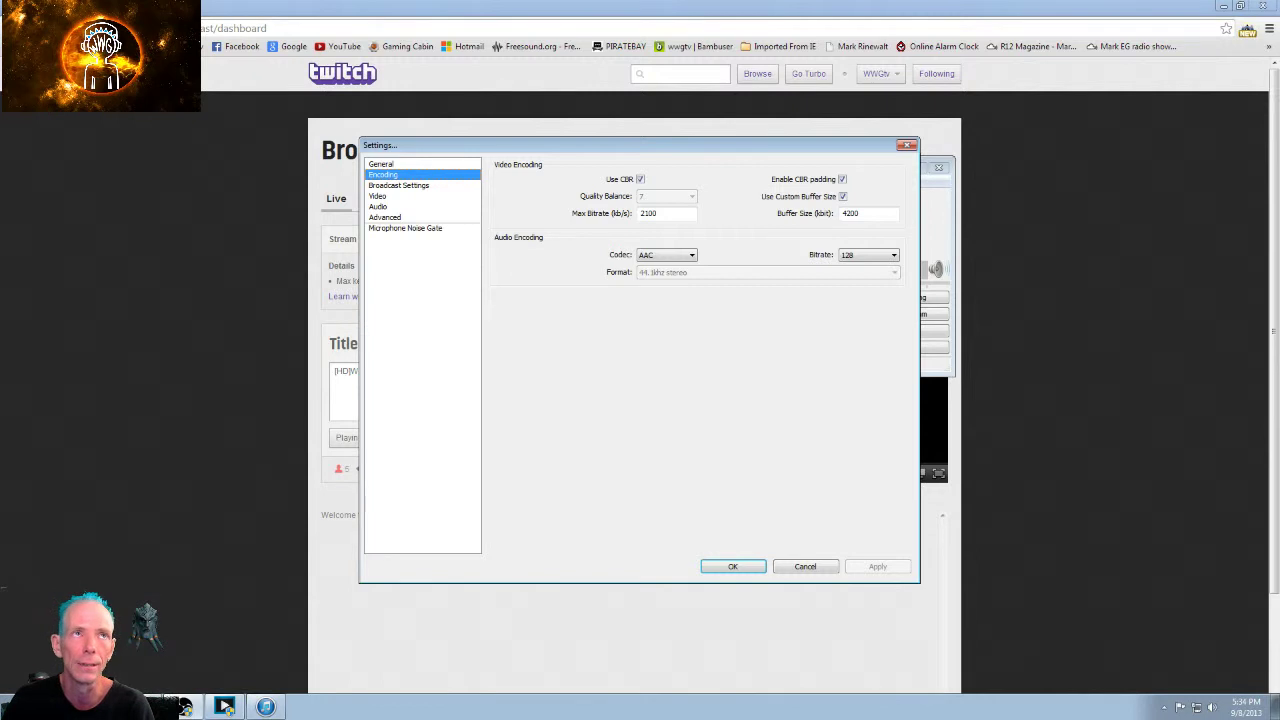
{"action": "left_click", "coordinate": [223, 706]}
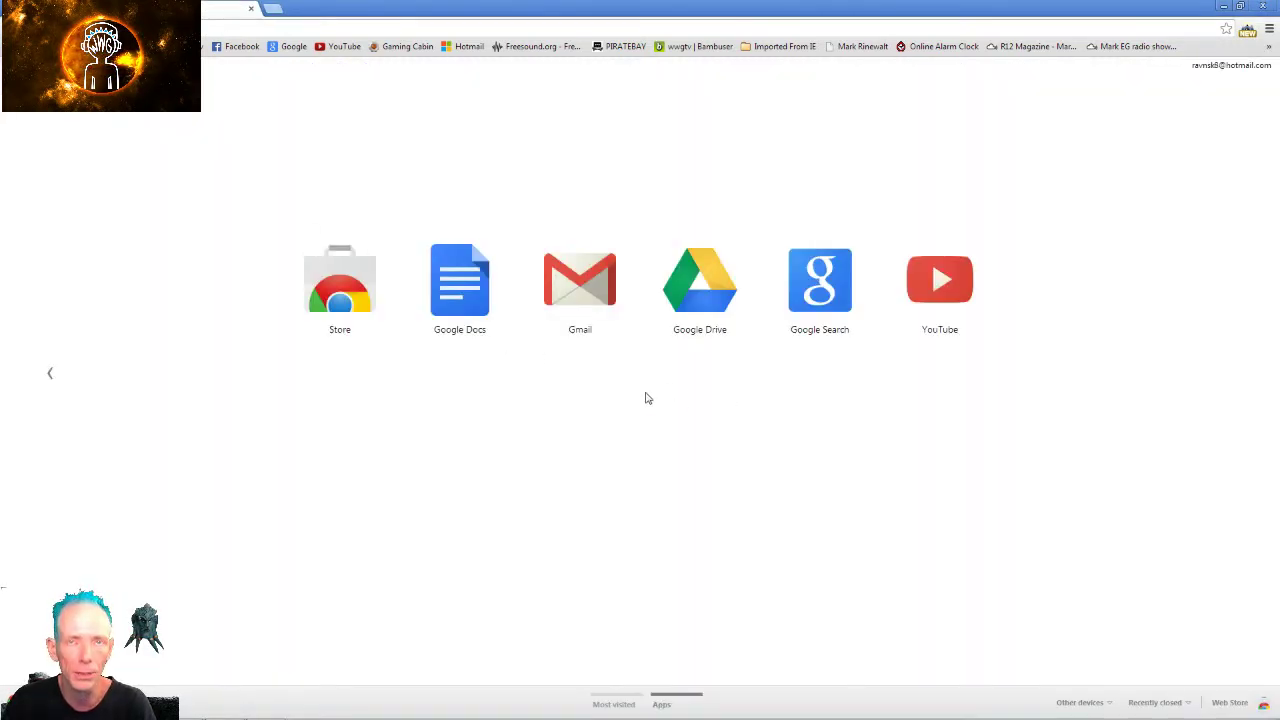
- Search Google for speed test and start a test on Speedtest.net by Ookla
{"action": "left_click", "coordinate": [808, 283]}
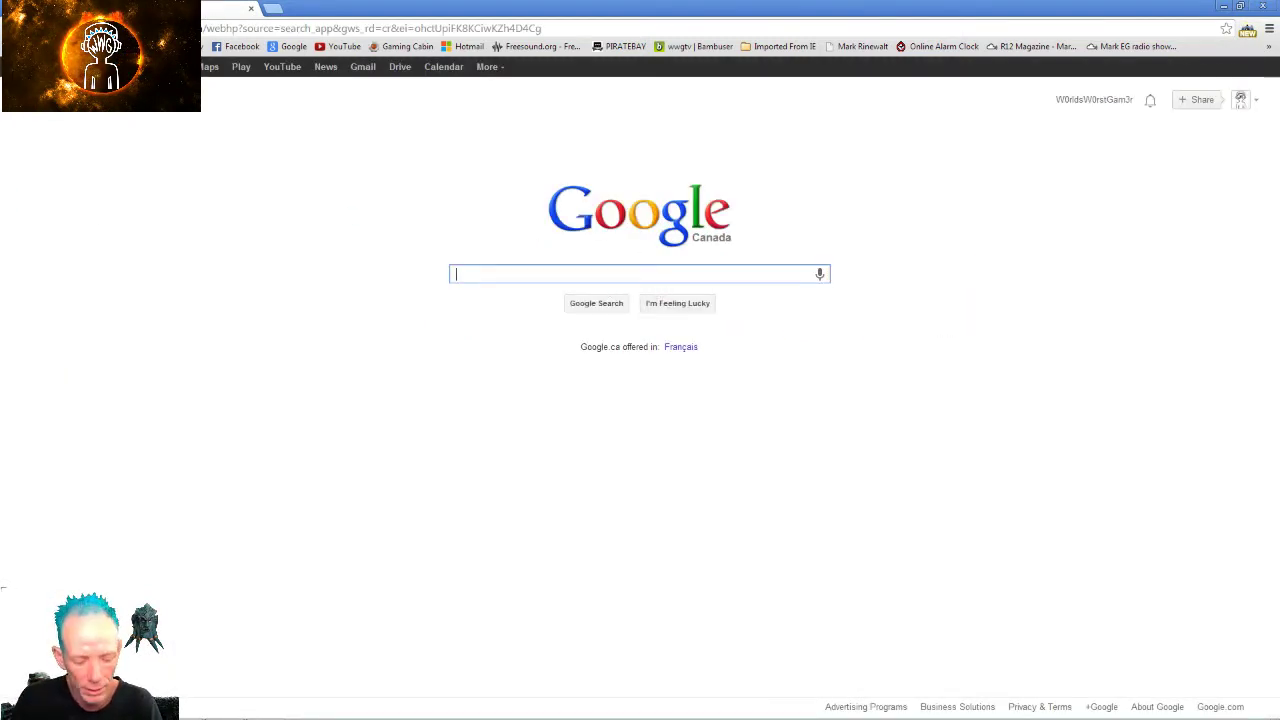
{"action": "type", "text": "speedtes"}
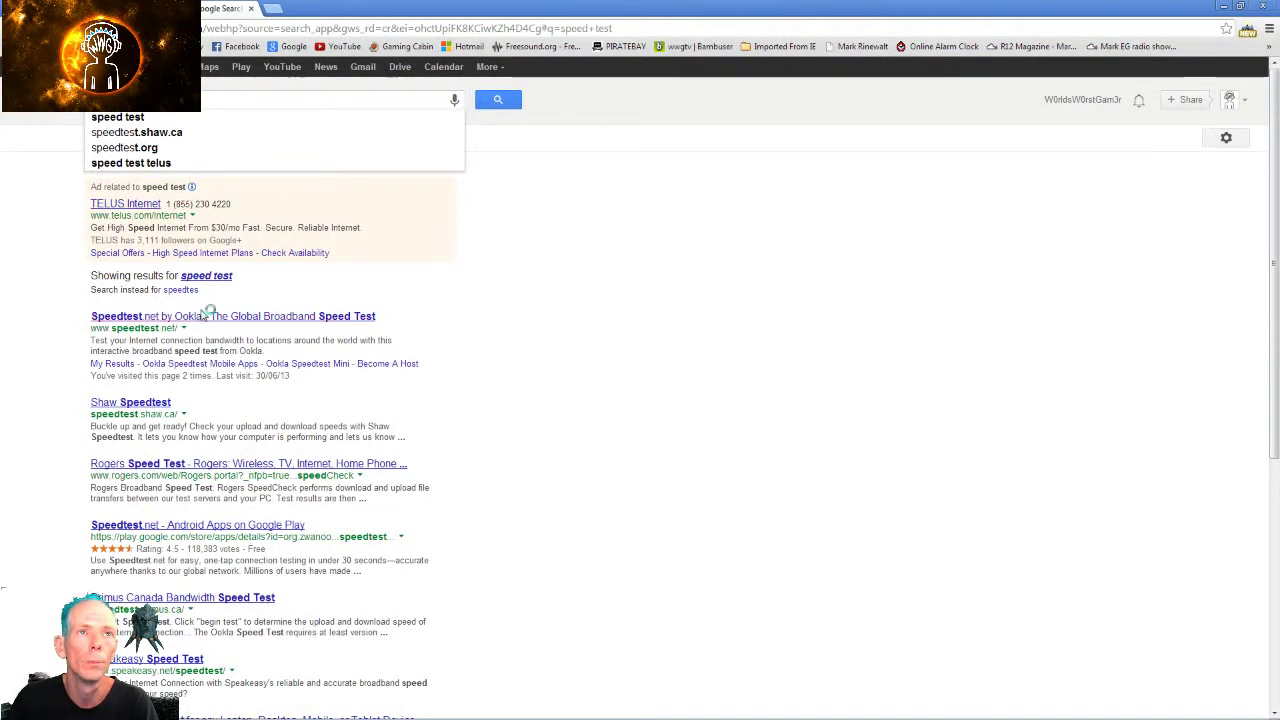
{"action": "left_click", "coordinate": [207, 316]}
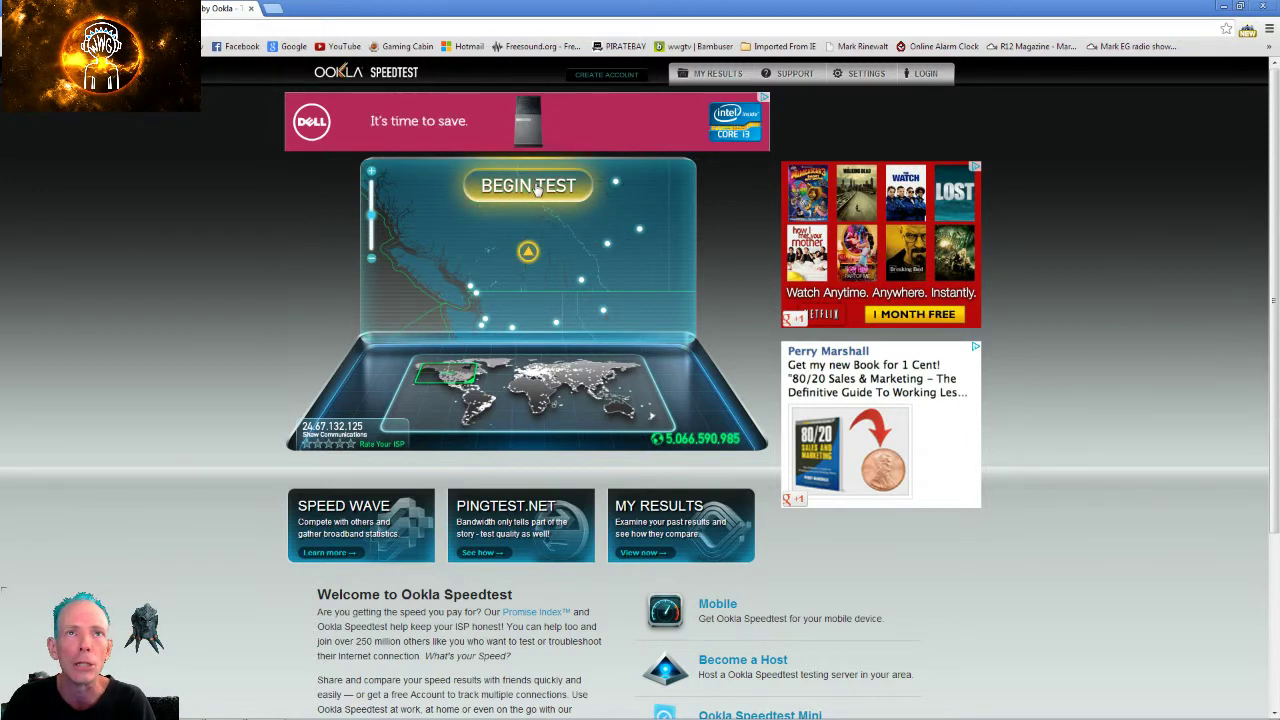
{"action": "left_click", "coordinate": [536, 188]}
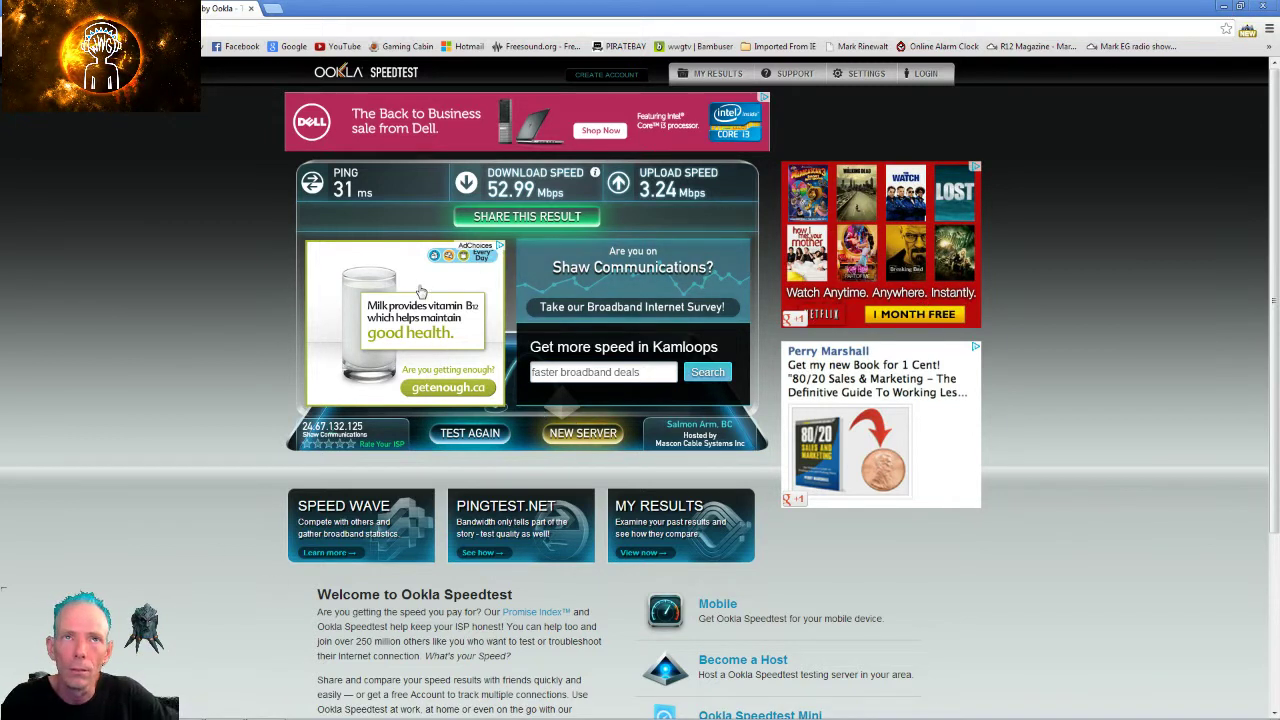
- Let the speed test finish: 31 ms ping, 52.99 Mbps download, 3.24 Mbps upload
{"action": "mouse_move", "coordinate": [287, 706]}
{"action": "left_click", "coordinate": [224, 706]}
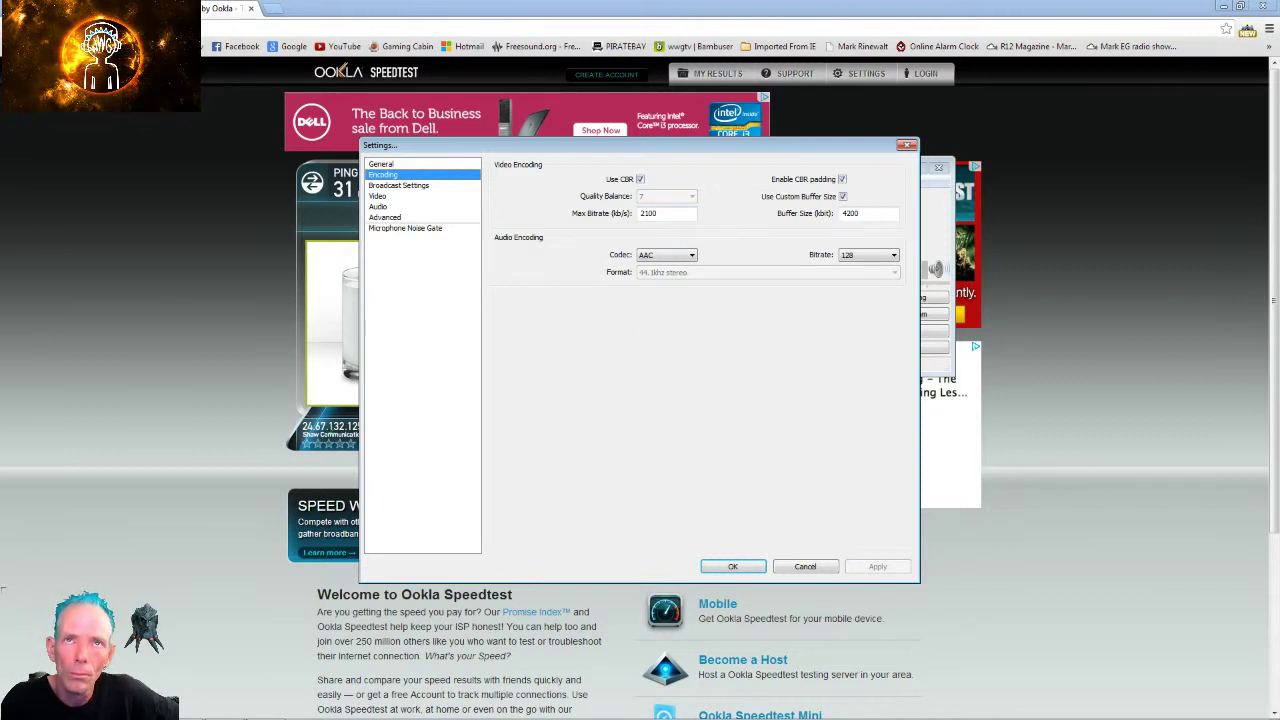
{"action": "double_click", "coordinate": [648, 213]}
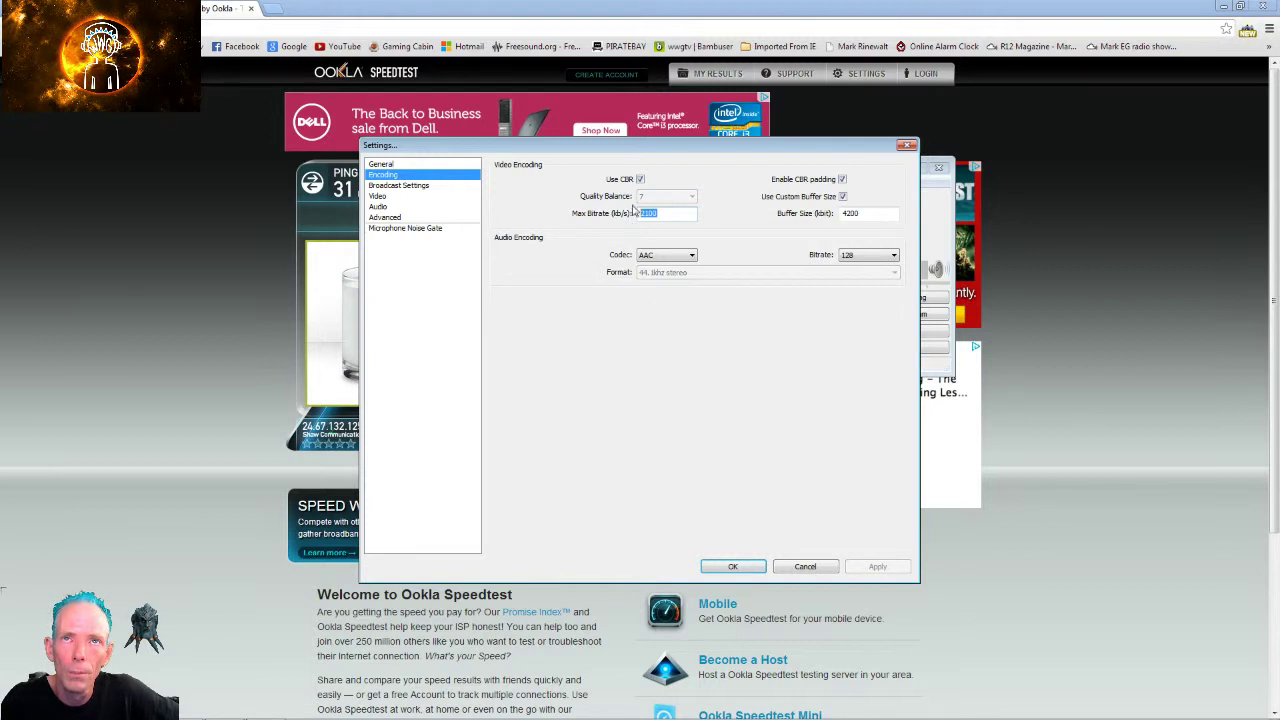
{"action": "double_click", "coordinate": [845, 213]}
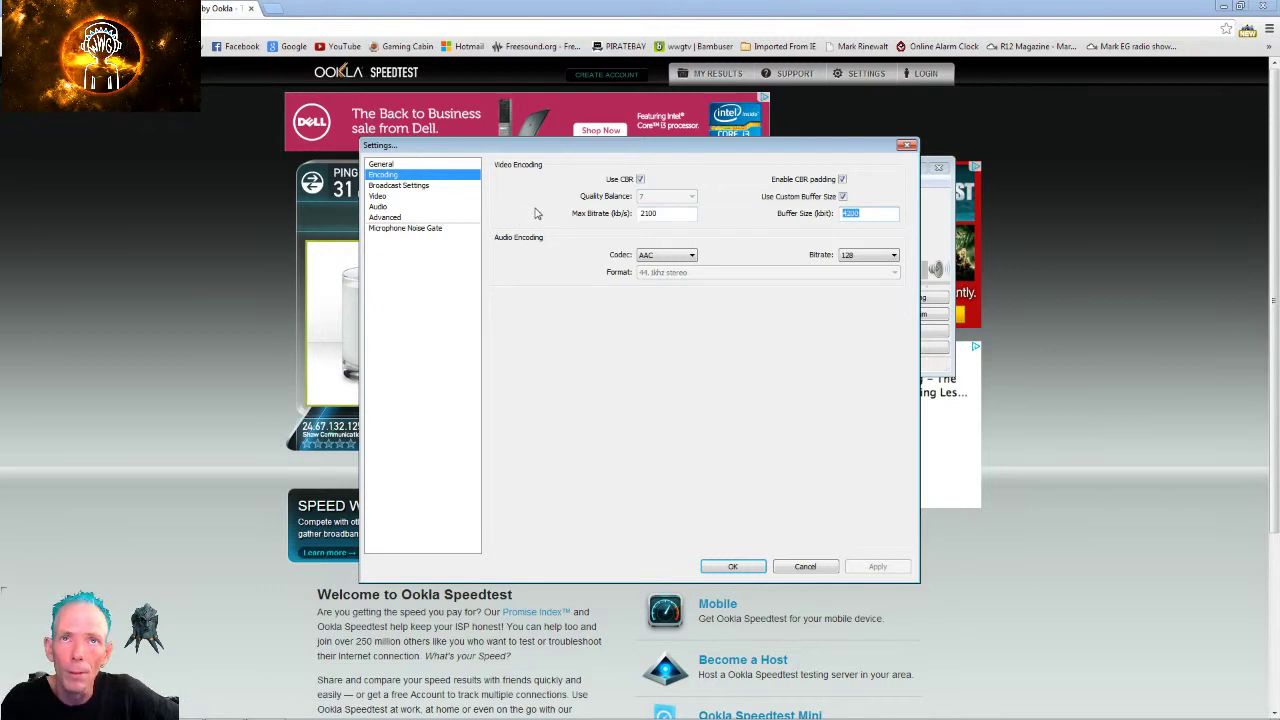
{"action": "left_click", "coordinate": [680, 213]}
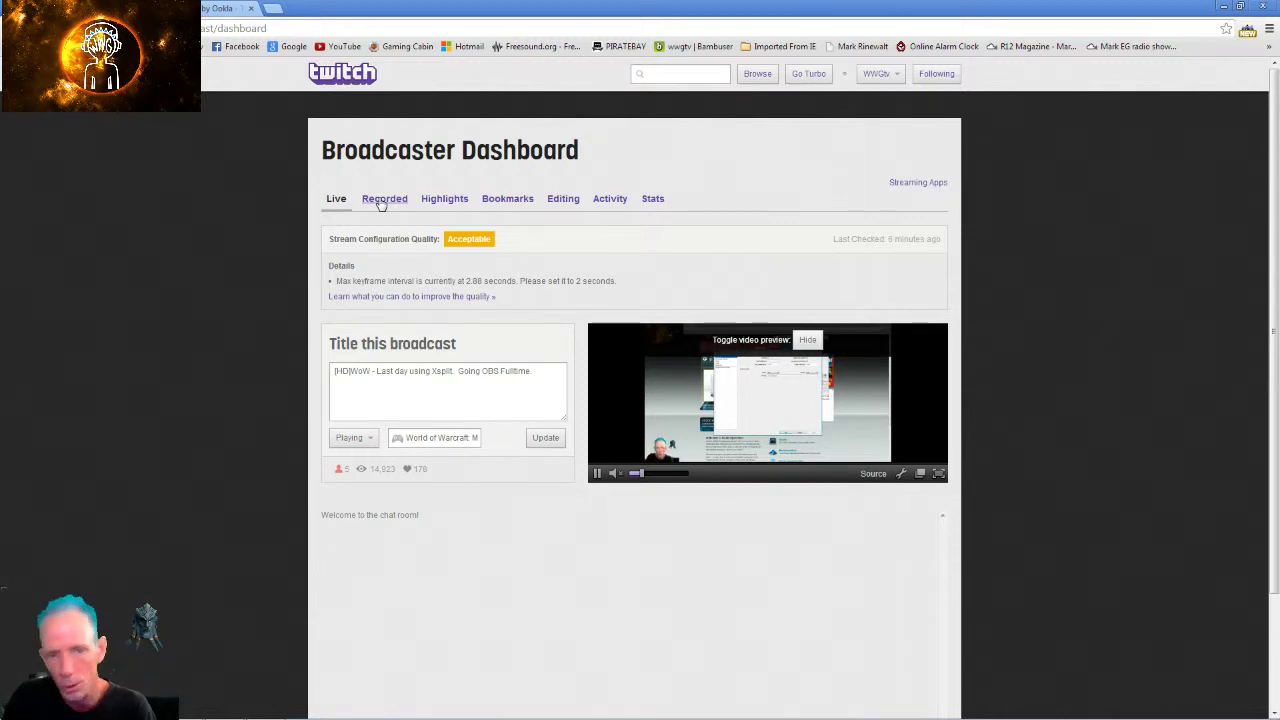
{"action": "left_click", "coordinate": [218, 8]}
{"action": "mouse_move", "coordinate": [184, 712]}
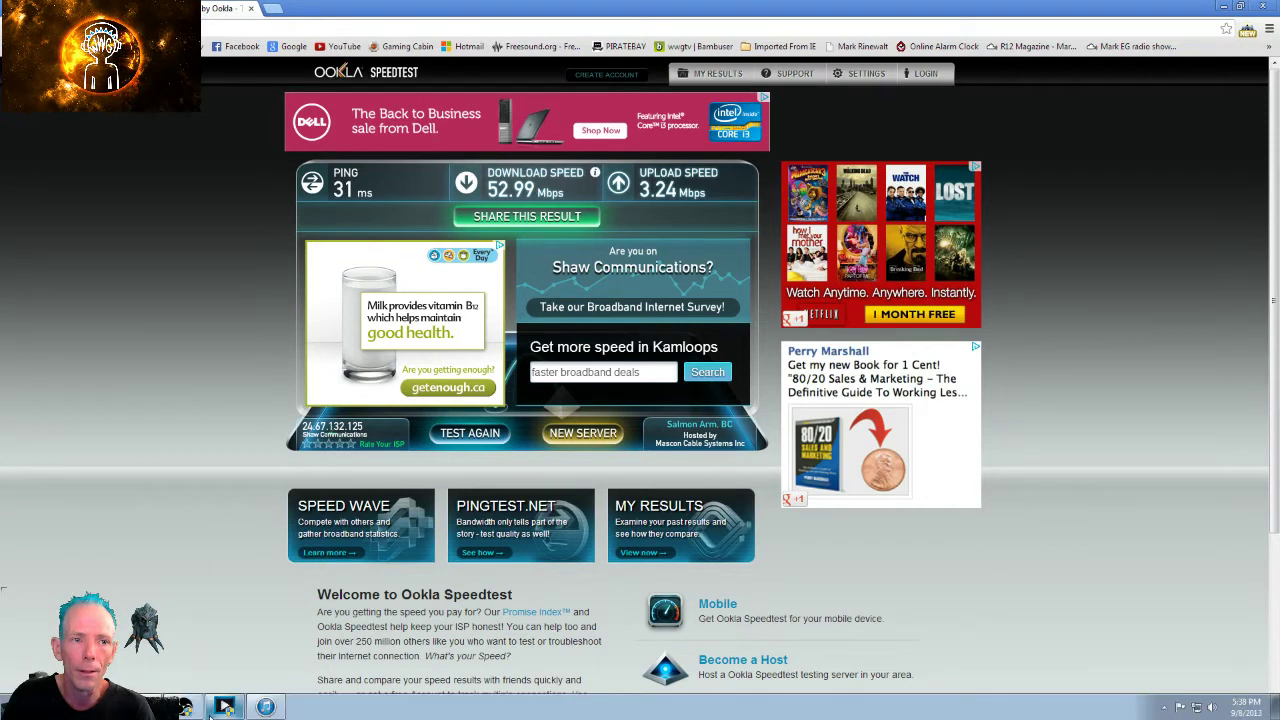
- Bring the OBS Encoding settings (max bitrate 2100, buffer 4200) back to the front
{"action": "left_click", "coordinate": [184, 708]}
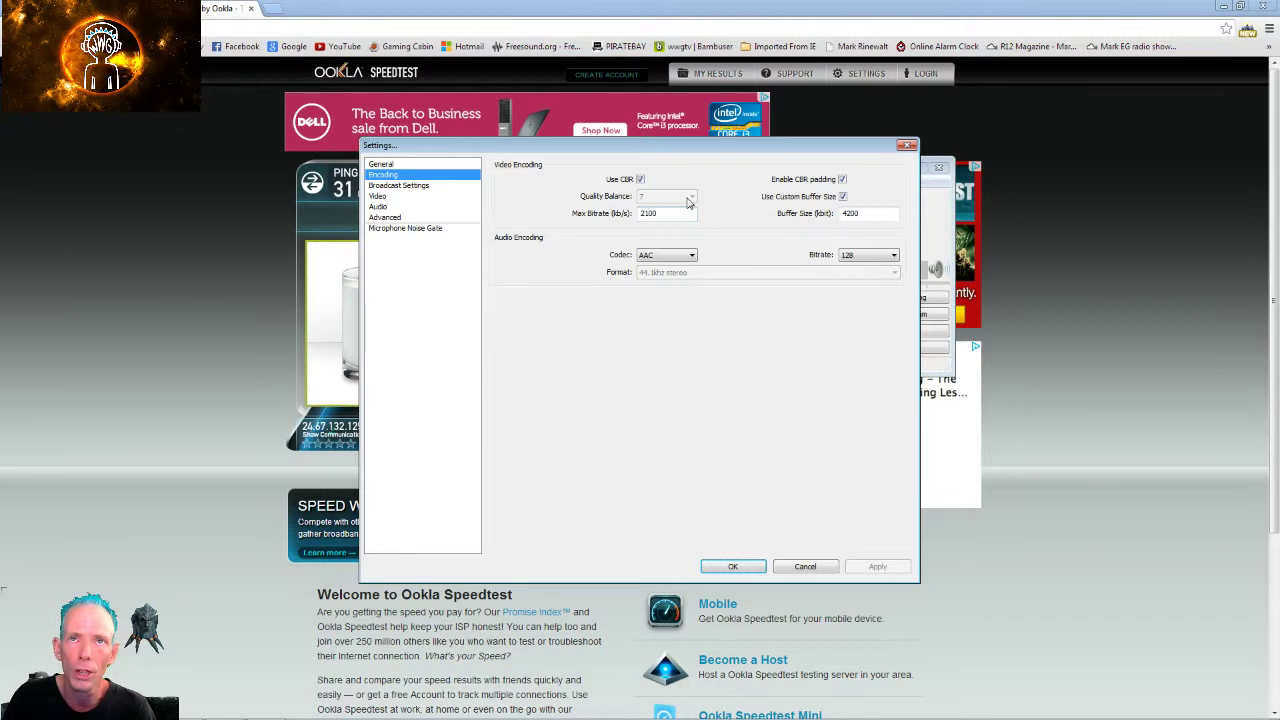
{"action": "left_click", "coordinate": [848, 258]}
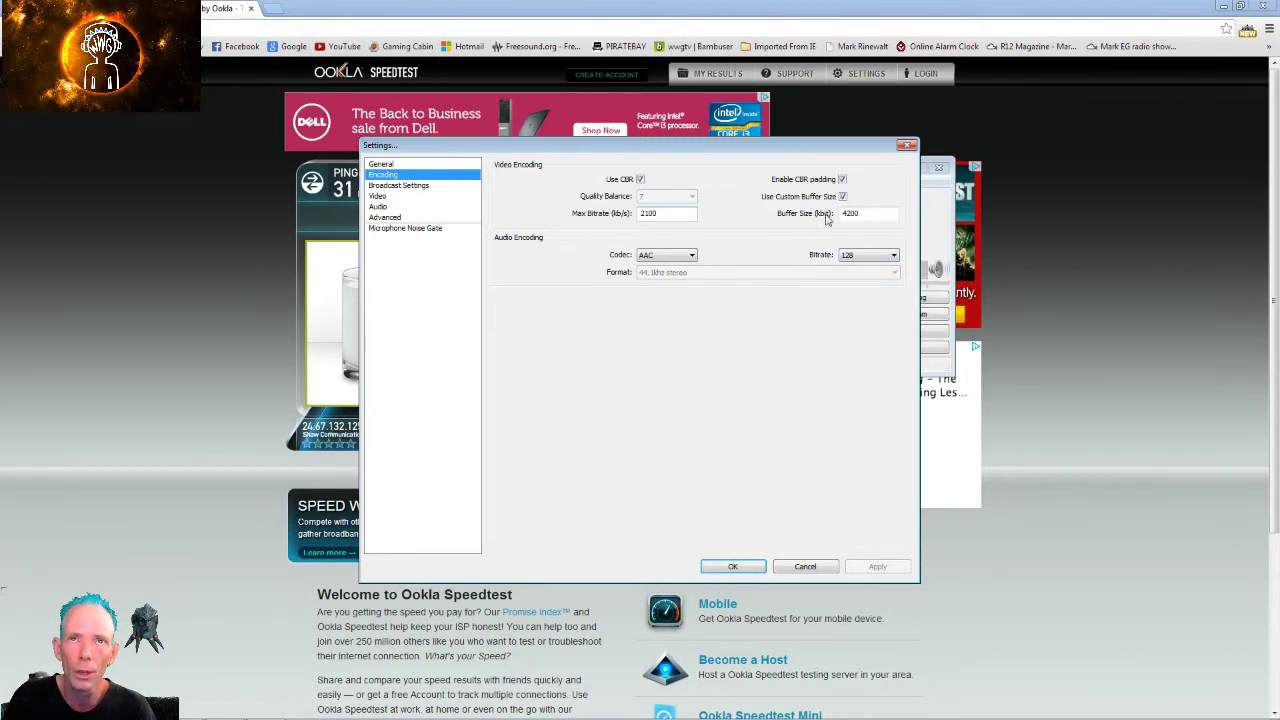
{"action": "left_click", "coordinate": [662, 213]}
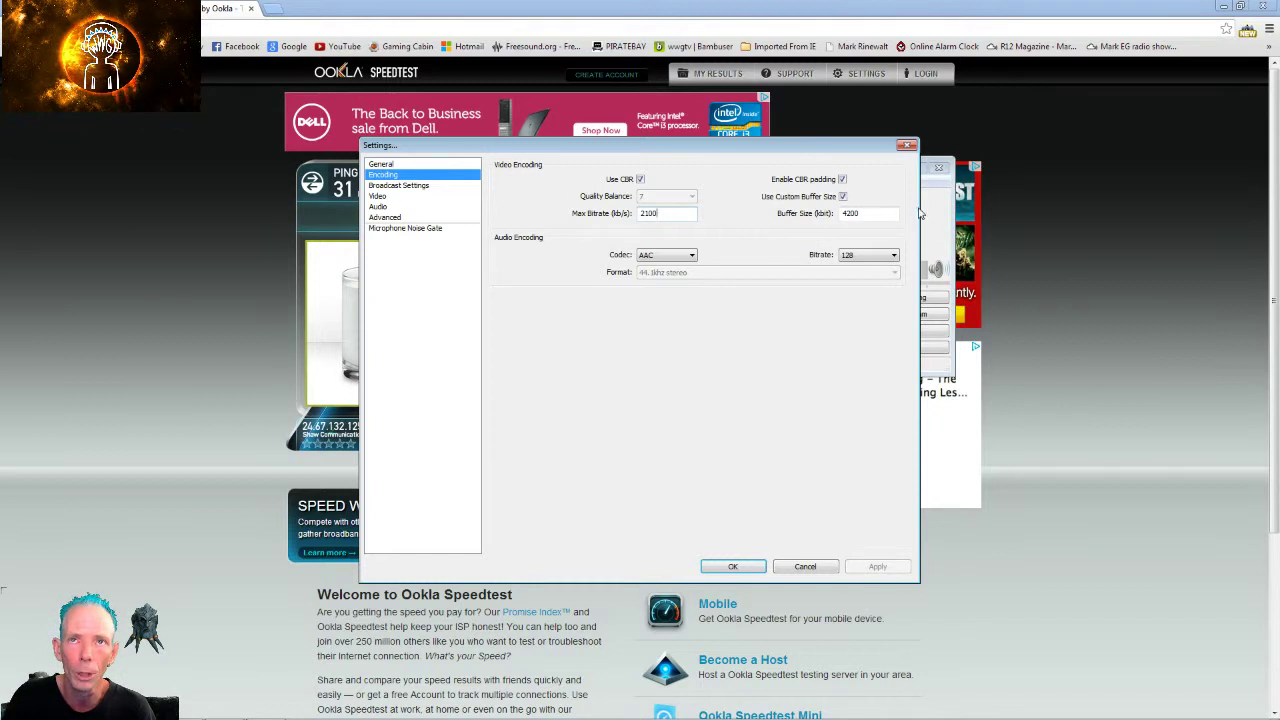
{"action": "left_click", "coordinate": [893, 256]}
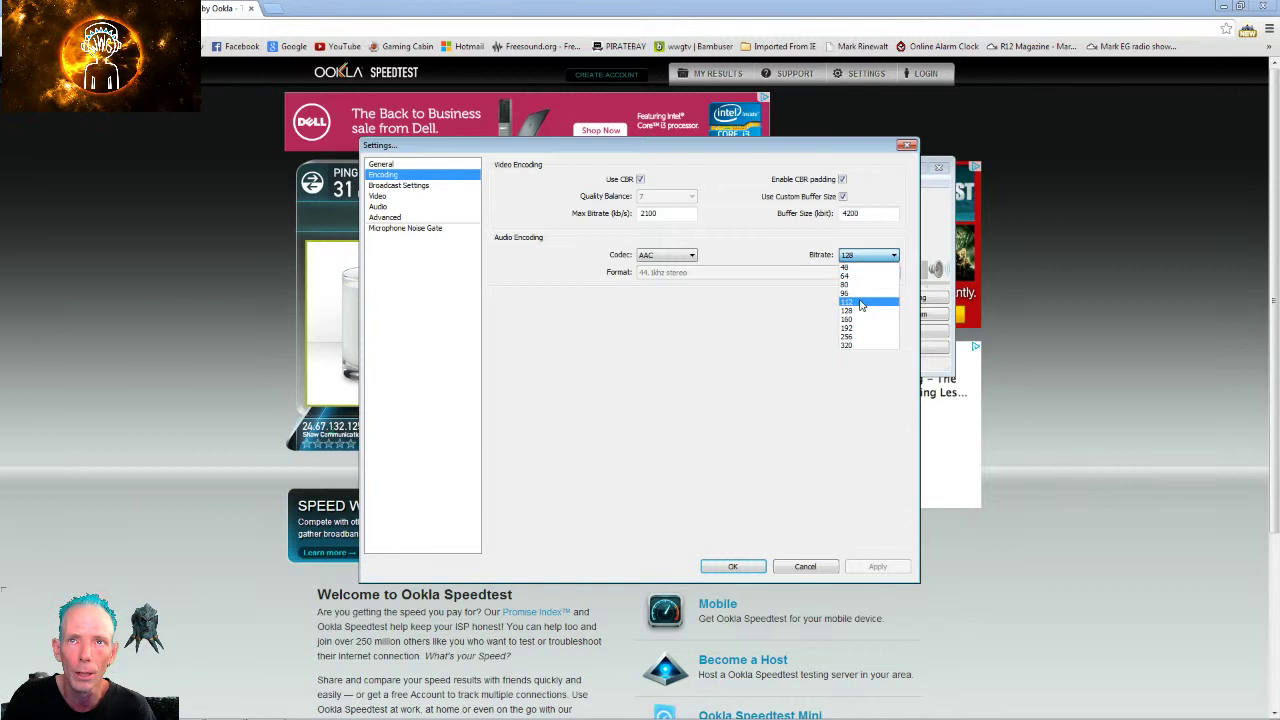
{"action": "left_click", "coordinate": [861, 303]}
{"action": "left_click", "coordinate": [891, 257]}
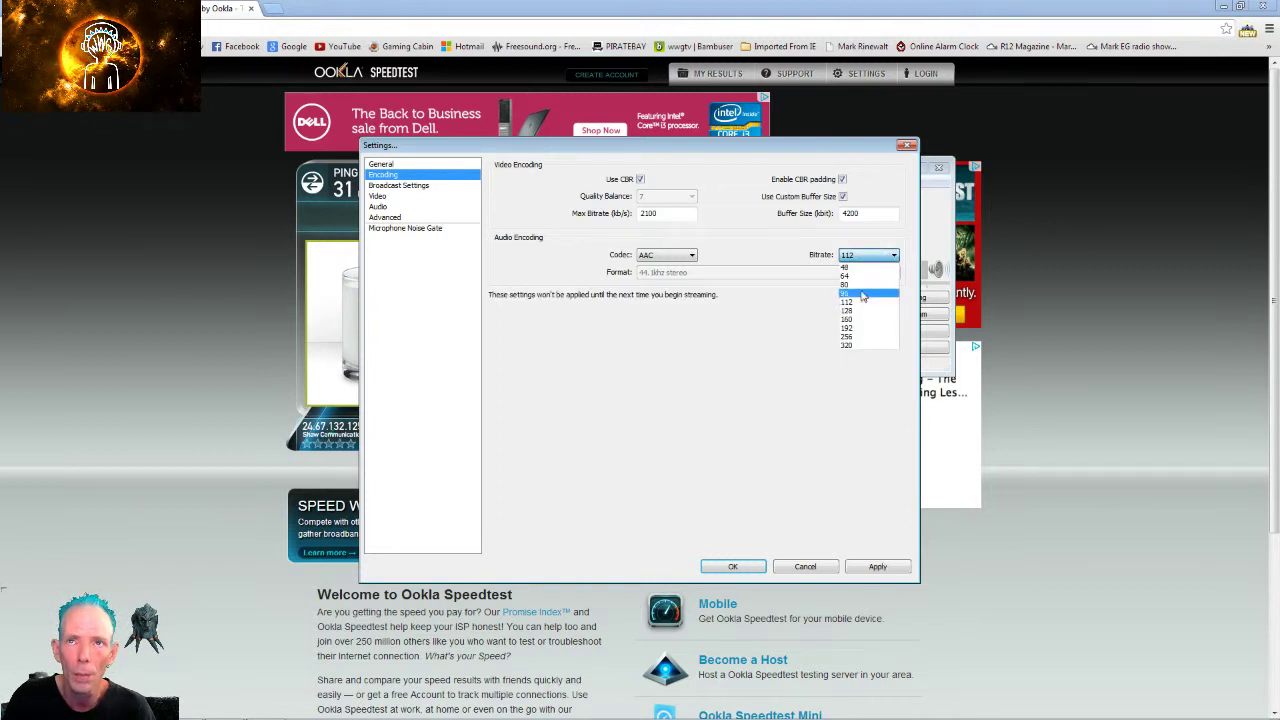
{"action": "left_click", "coordinate": [858, 296]}
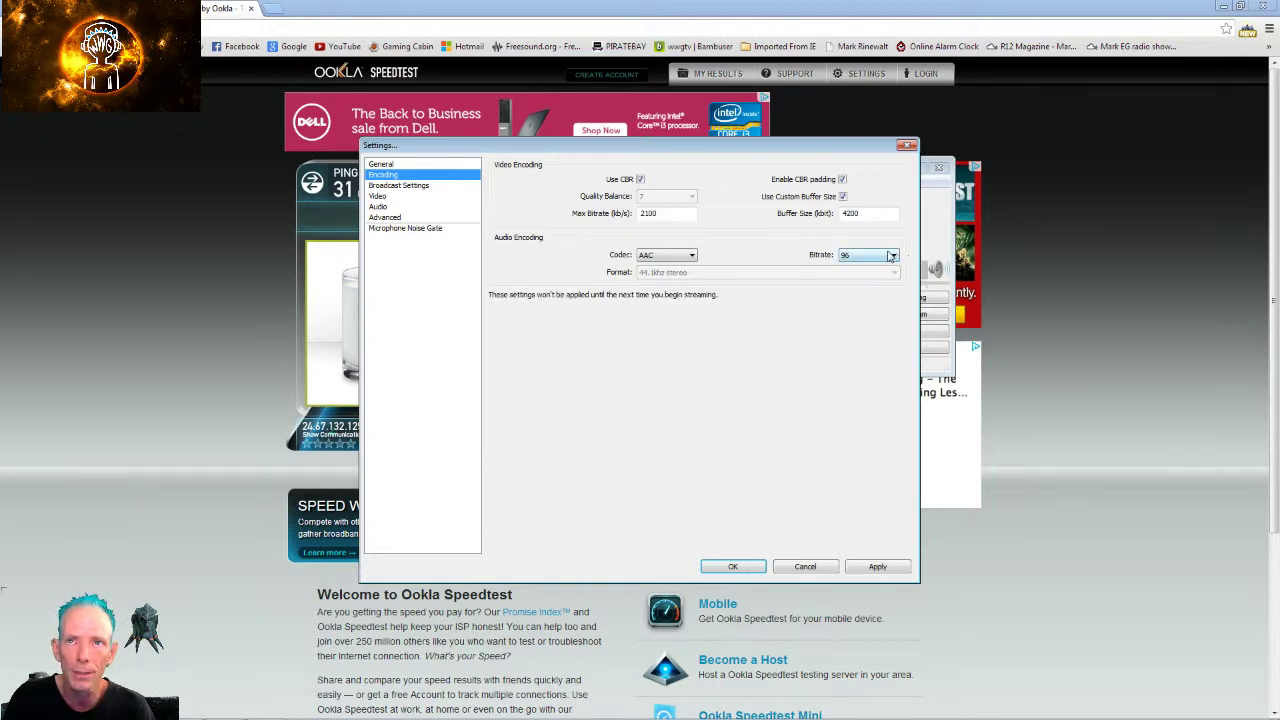
{"action": "left_click", "coordinate": [886, 260]}
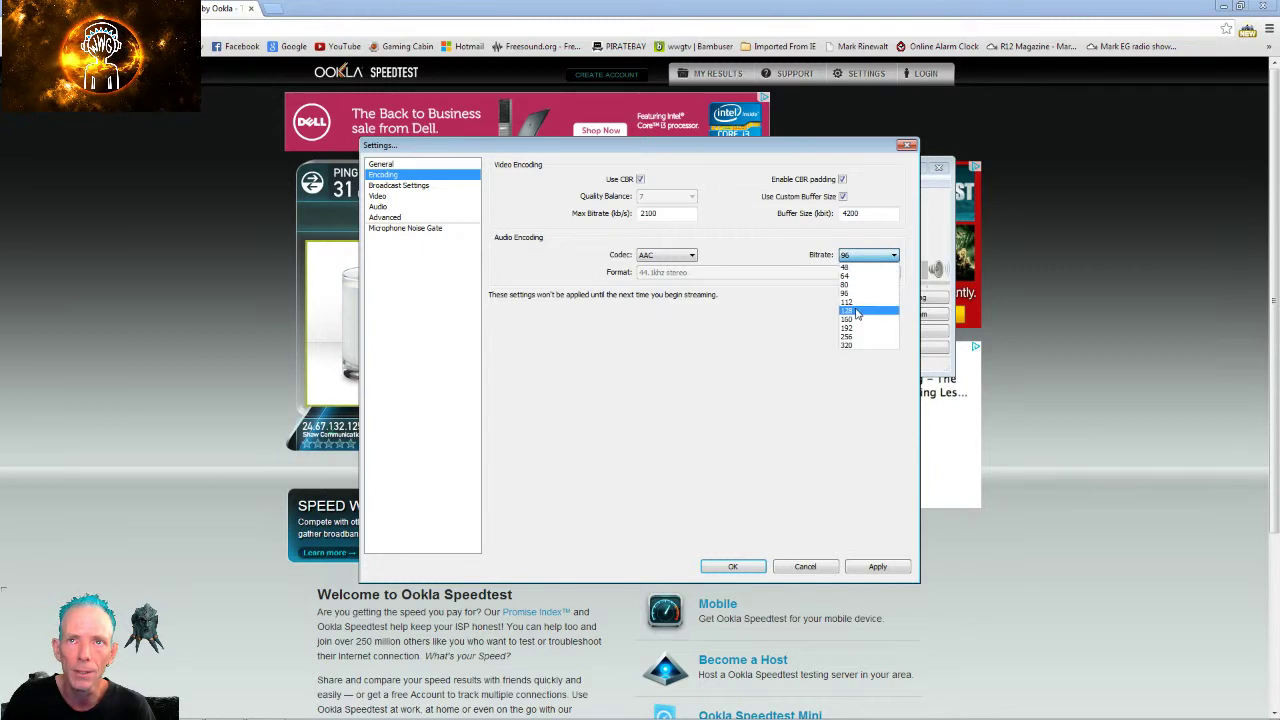
{"action": "left_click", "coordinate": [855, 316]}
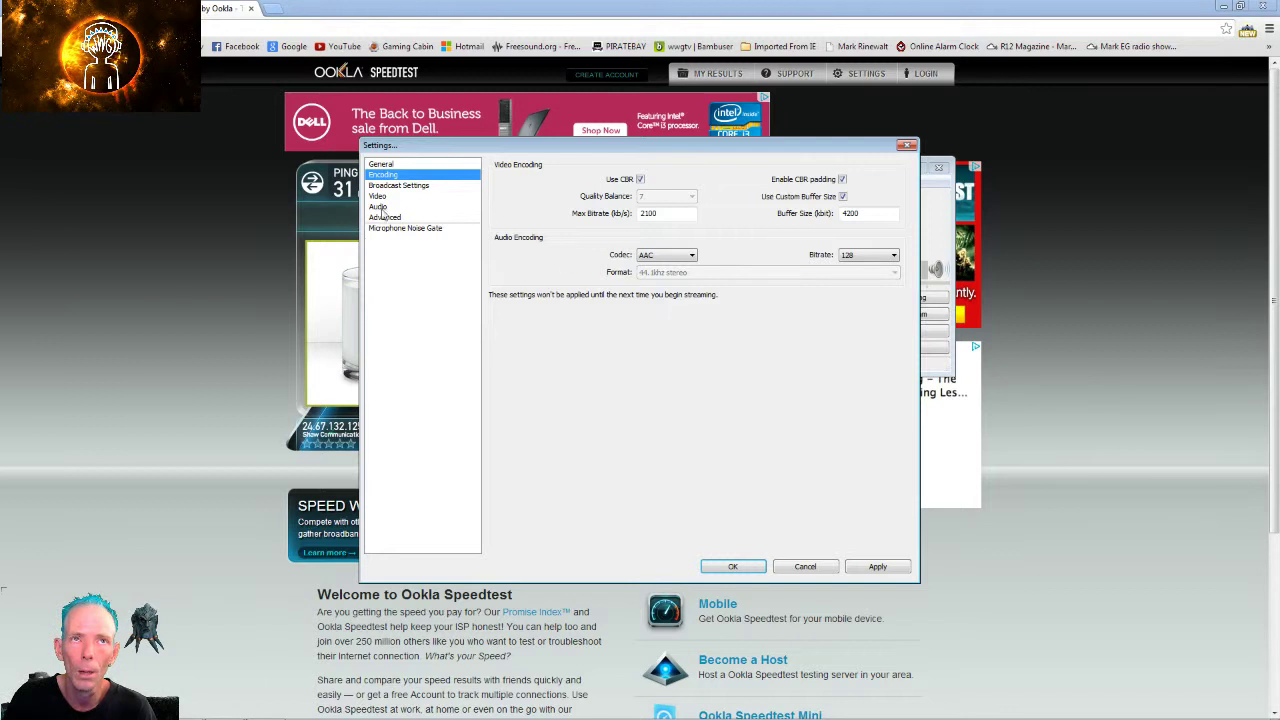
- Switch to Broadcast Settings without applying encoding changes, keeping server US Midwest: Chicago, IL
{"action": "left_click", "coordinate": [413, 187]}
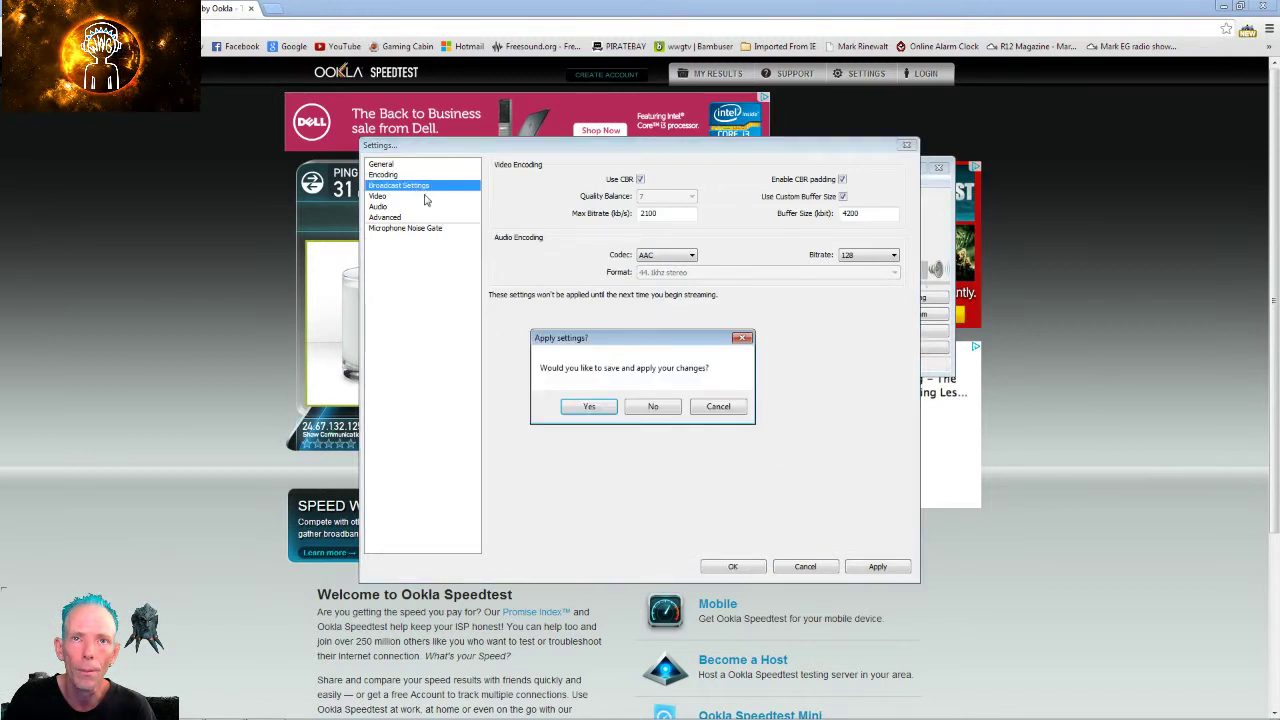
{"action": "left_click", "coordinate": [653, 407]}
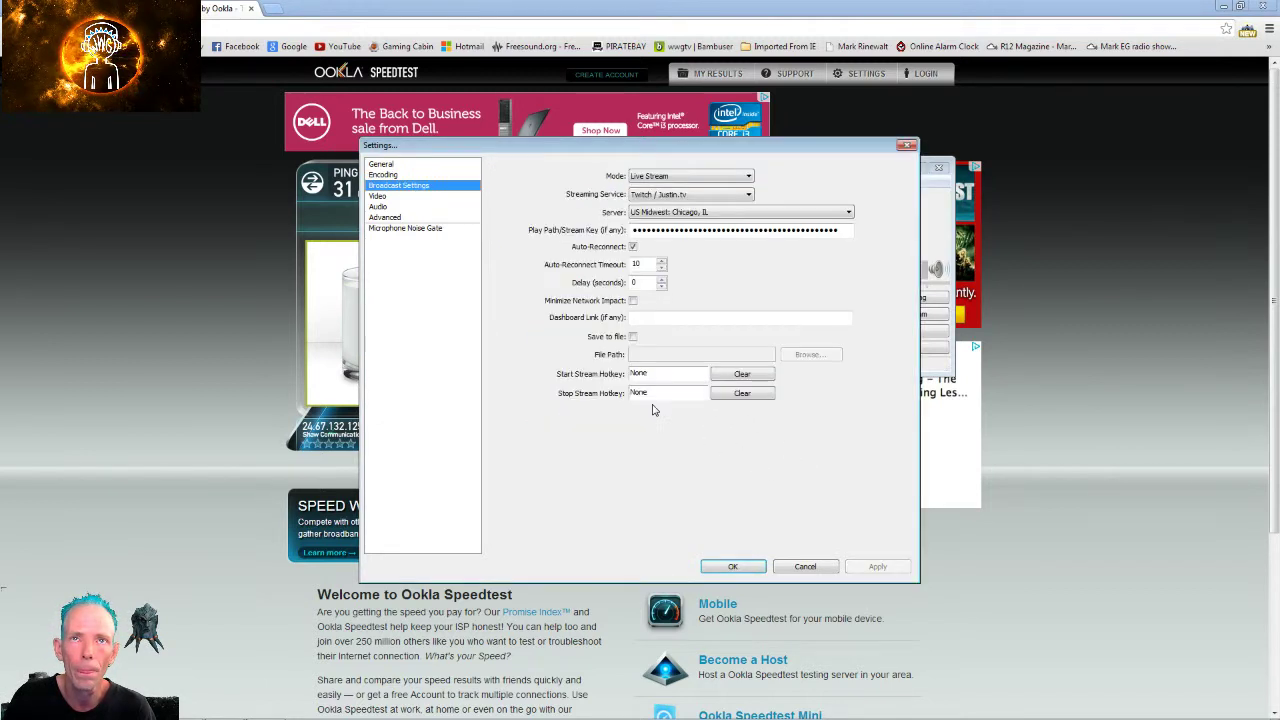
{"action": "left_click", "coordinate": [829, 214]}
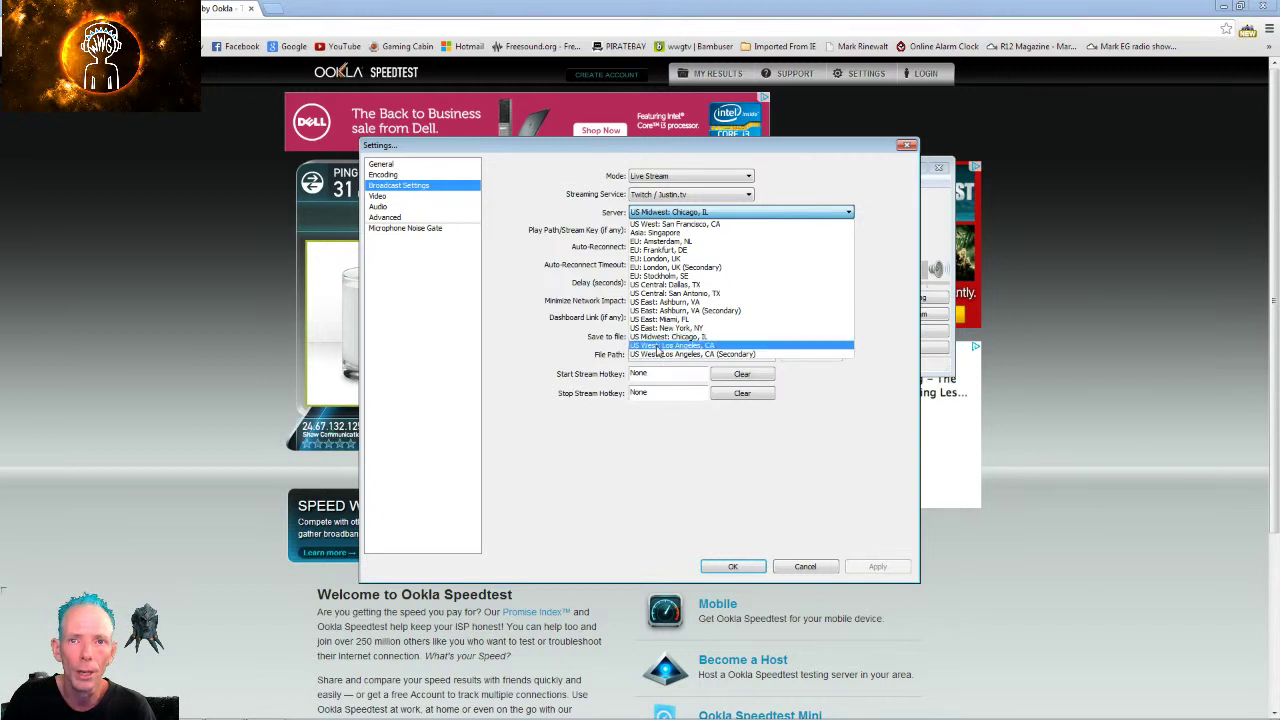
{"action": "left_click", "coordinate": [733, 568]}
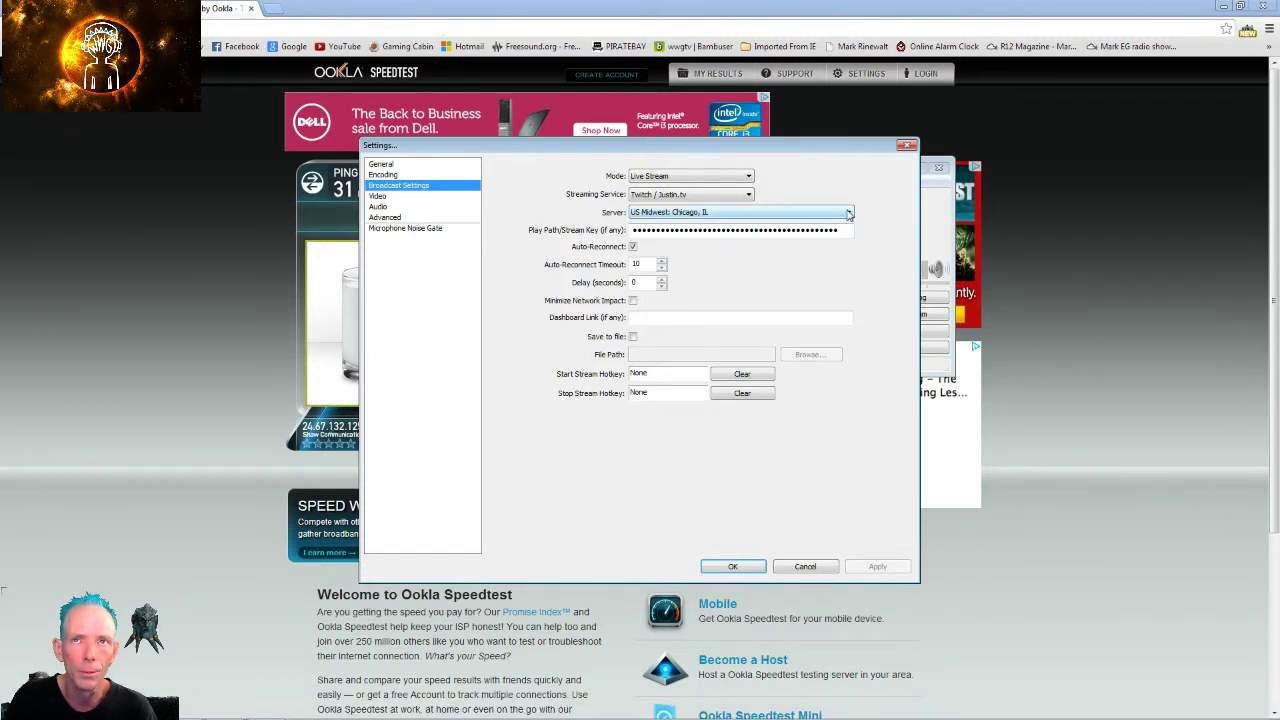
{"action": "left_click", "coordinate": [848, 212]}
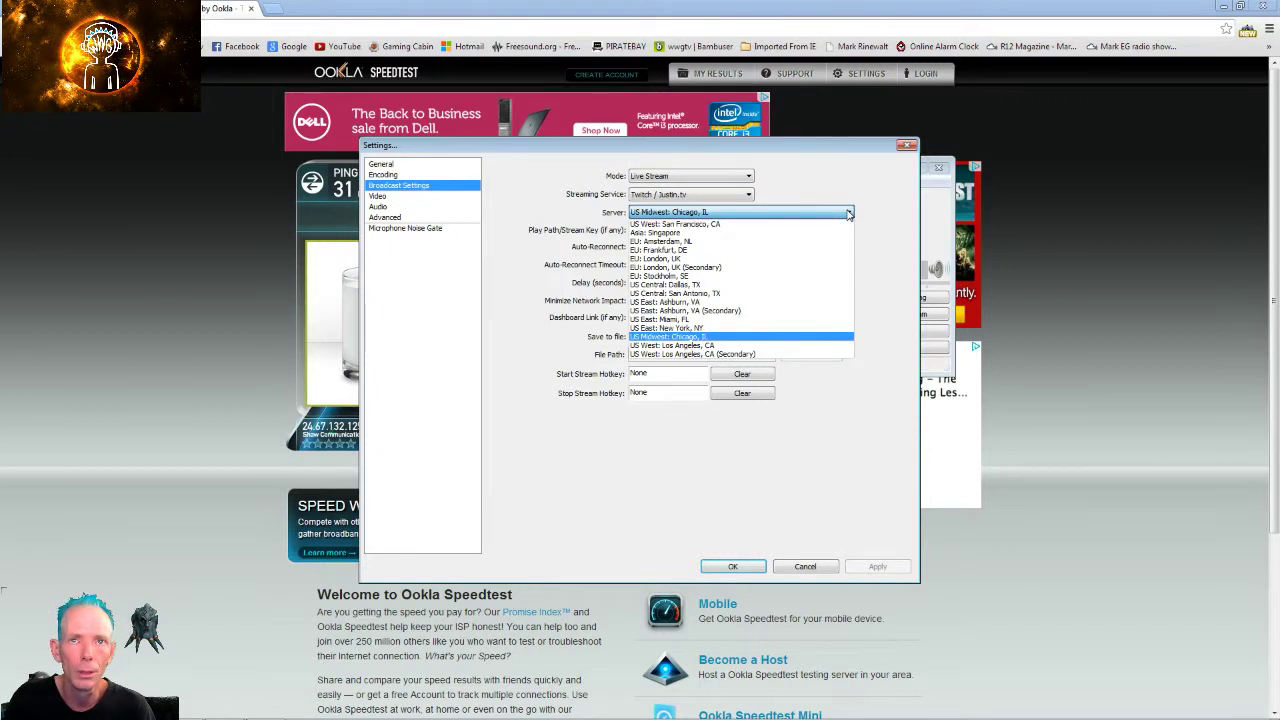
{"action": "left_click", "coordinate": [848, 213]}
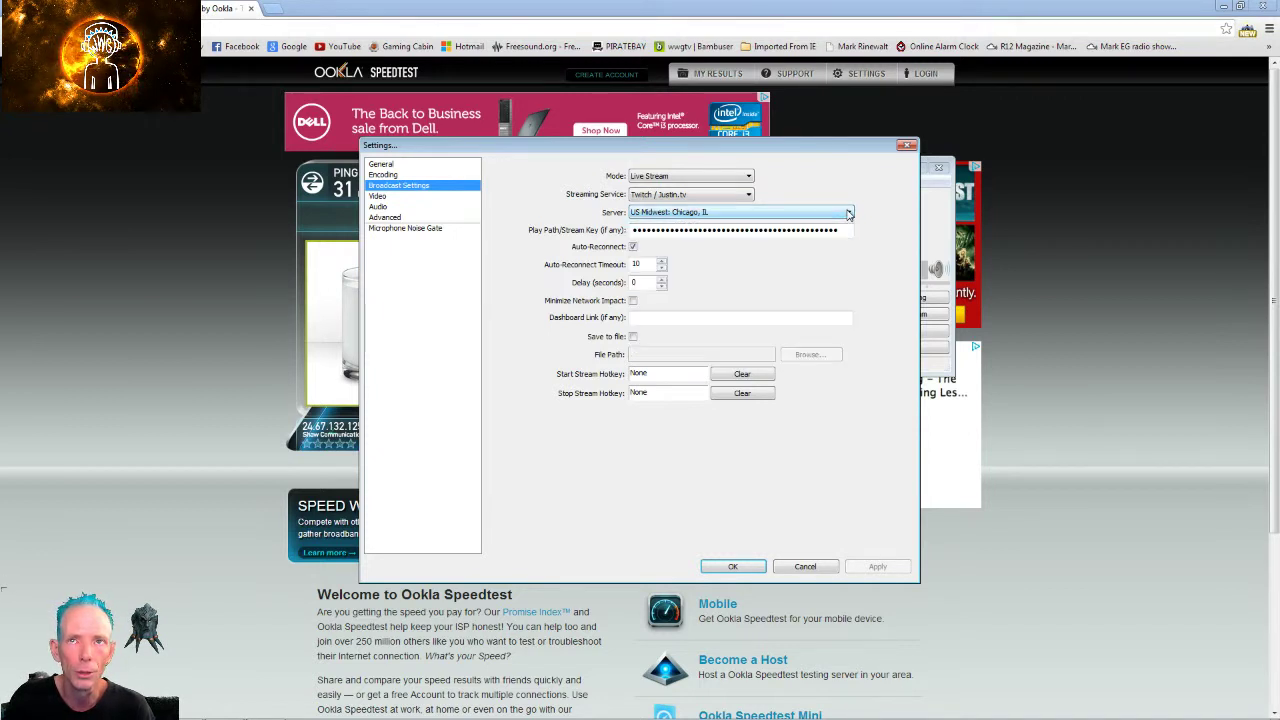
{"action": "left_click", "coordinate": [848, 213]}
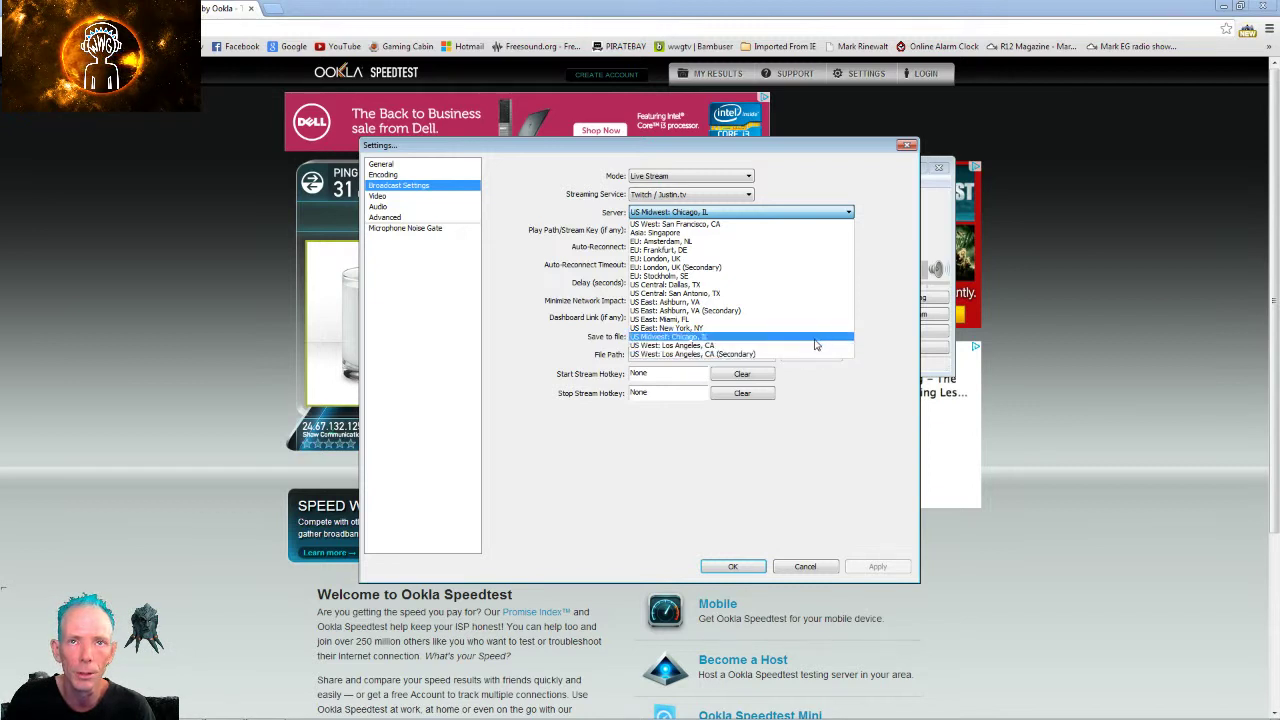
{"action": "left_click", "coordinate": [776, 338]}
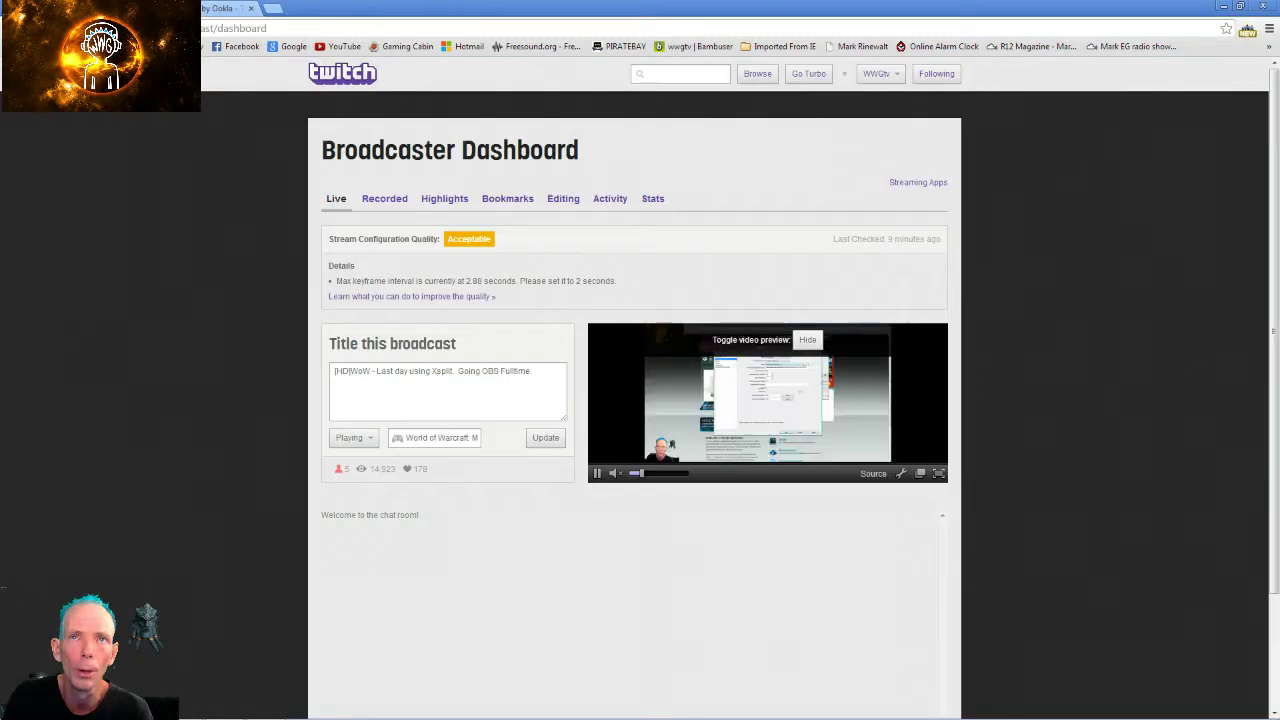
- Check Twitch's Streaming Apps page, close it, and return to the OBS broadcast settings
{"action": "left_click", "coordinate": [912, 185]}
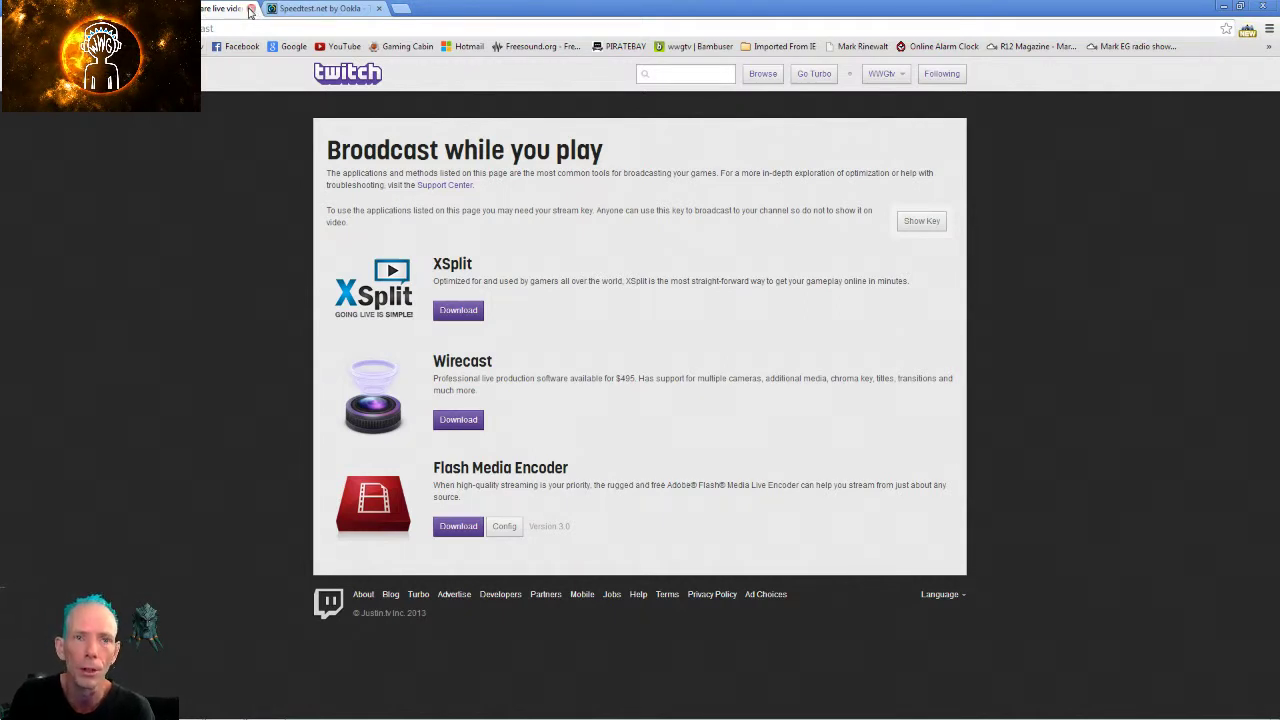
{"action": "left_click", "coordinate": [250, 9]}
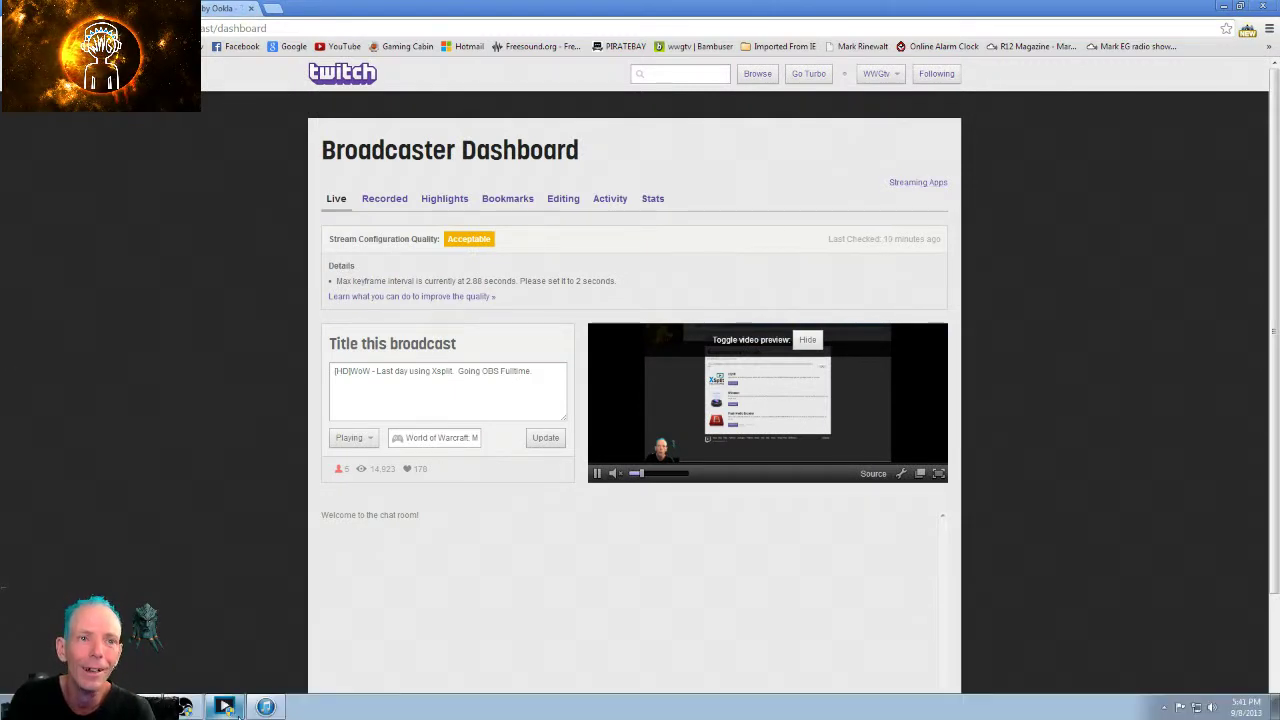
{"action": "left_click", "coordinate": [185, 707]}
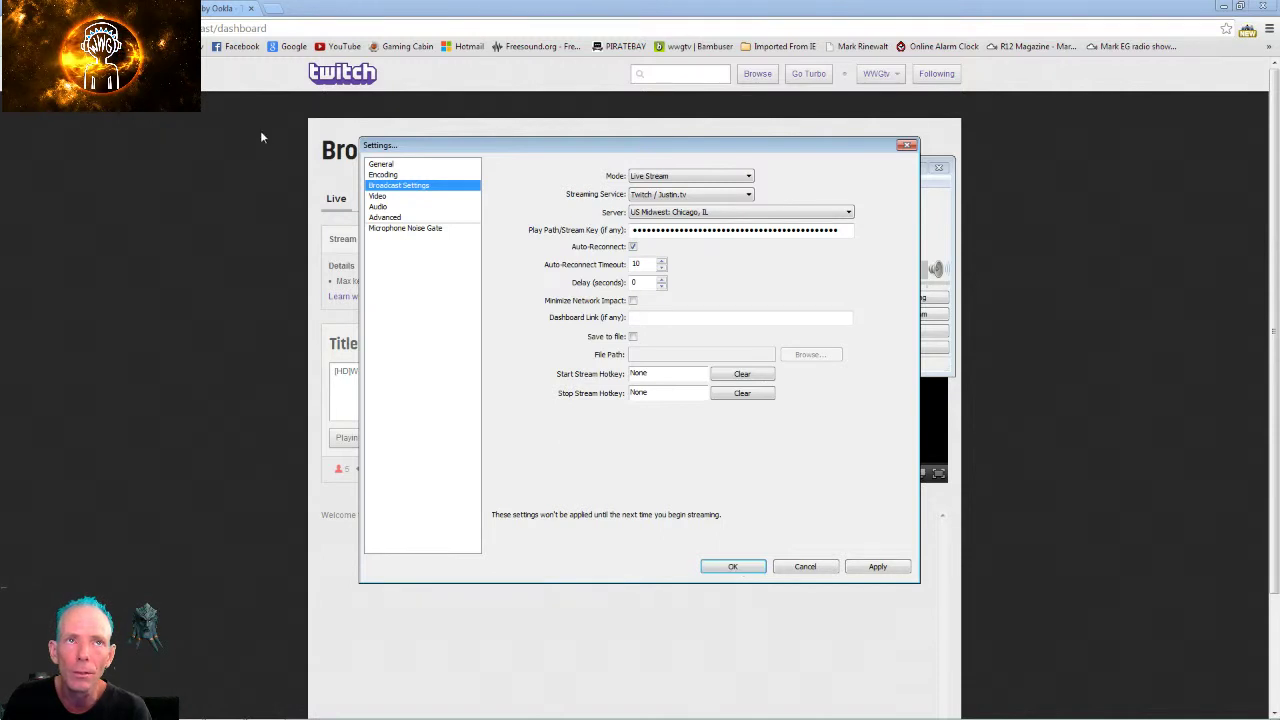
- Open Video settings without applying changes, confirming 1920x1080, downscale None and 29 FPS
{"action": "left_click", "coordinate": [376, 196]}
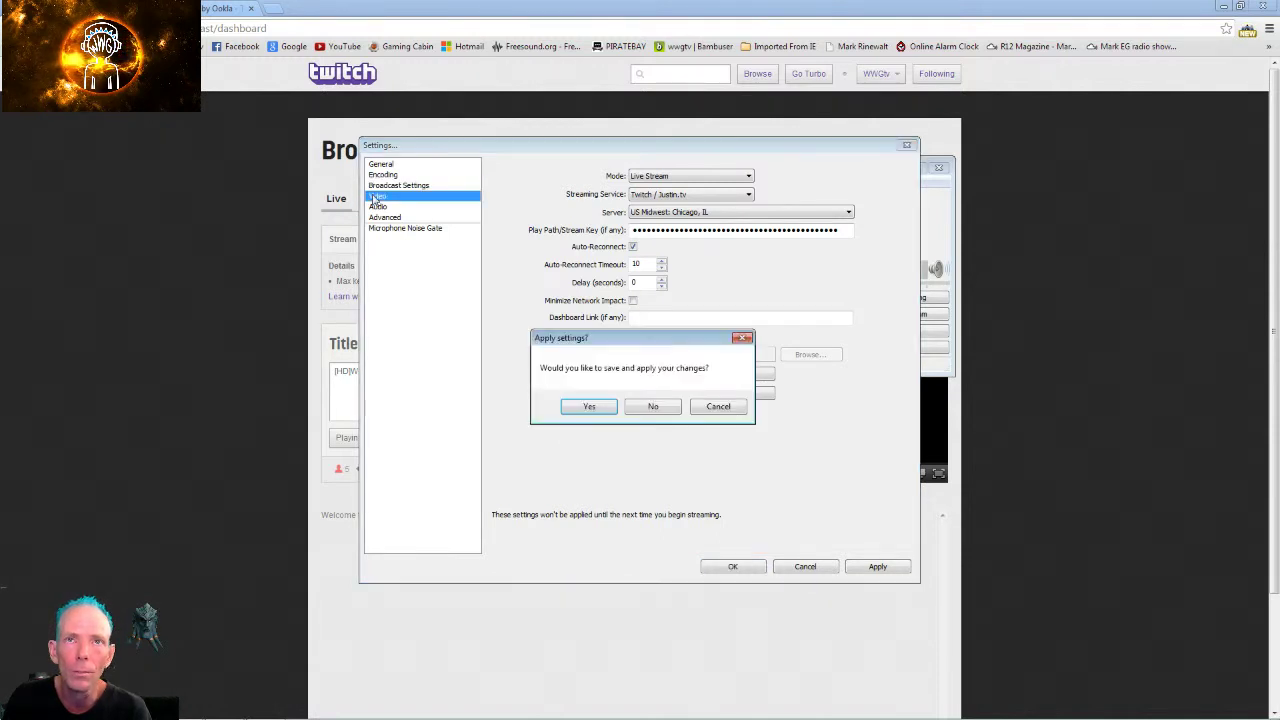
{"action": "left_click", "coordinate": [651, 414]}
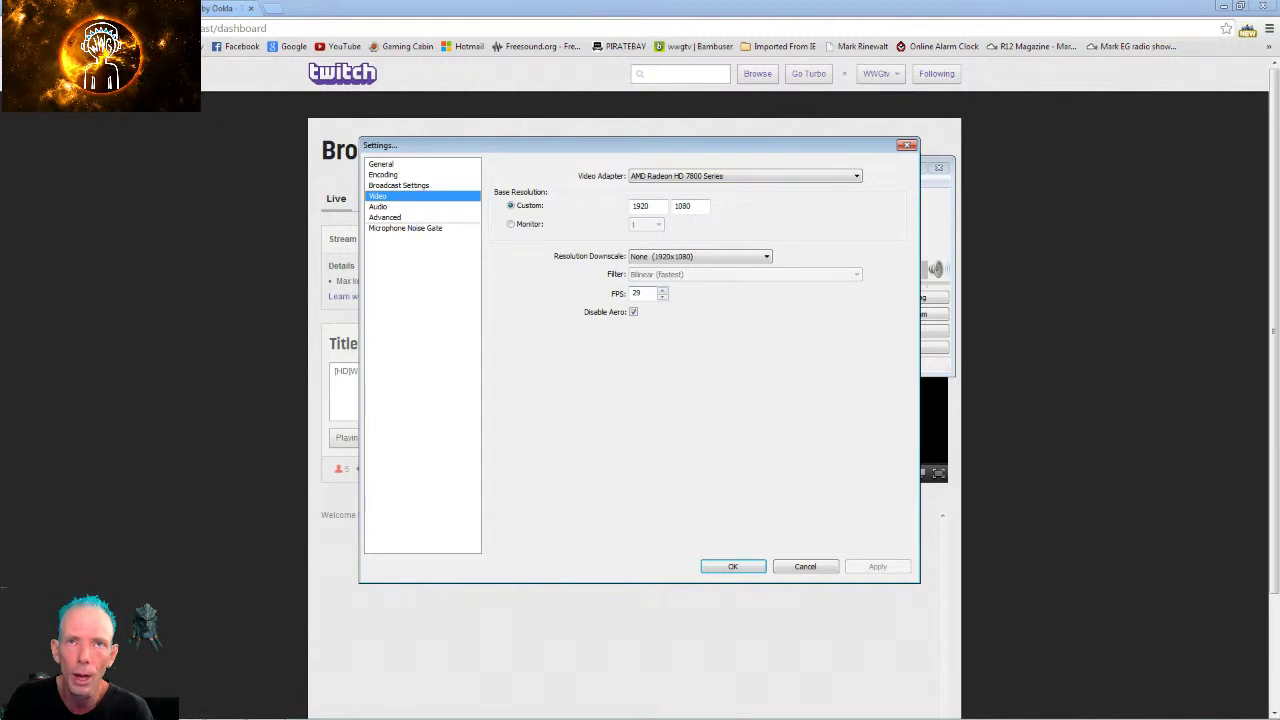
{"action": "double_click", "coordinate": [636, 293]}
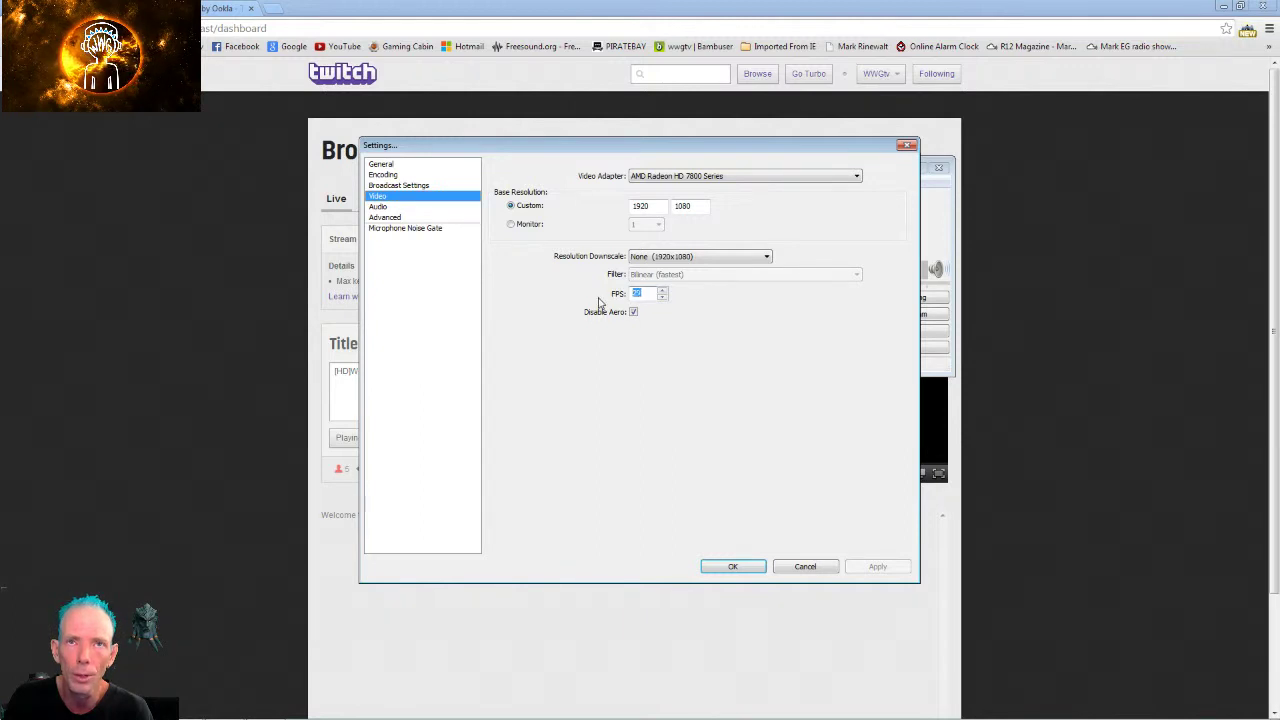
{"action": "left_click", "coordinate": [764, 259]}
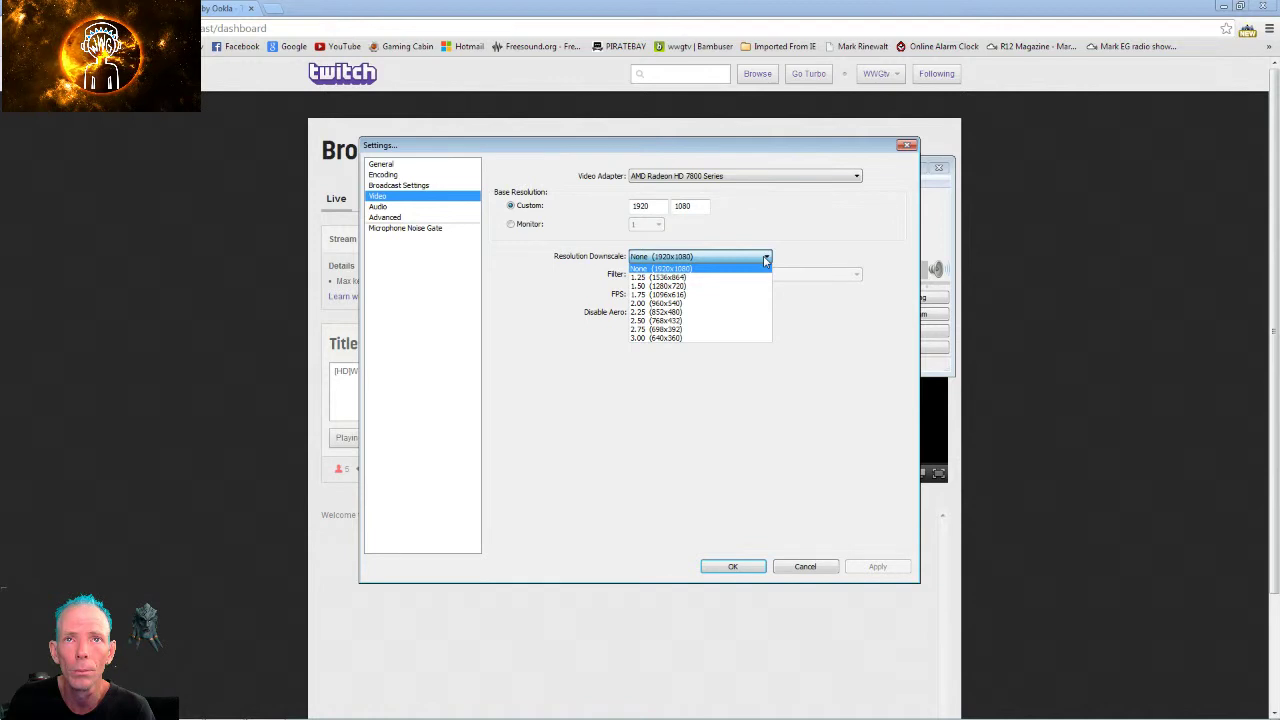
{"action": "left_click", "coordinate": [766, 259]}
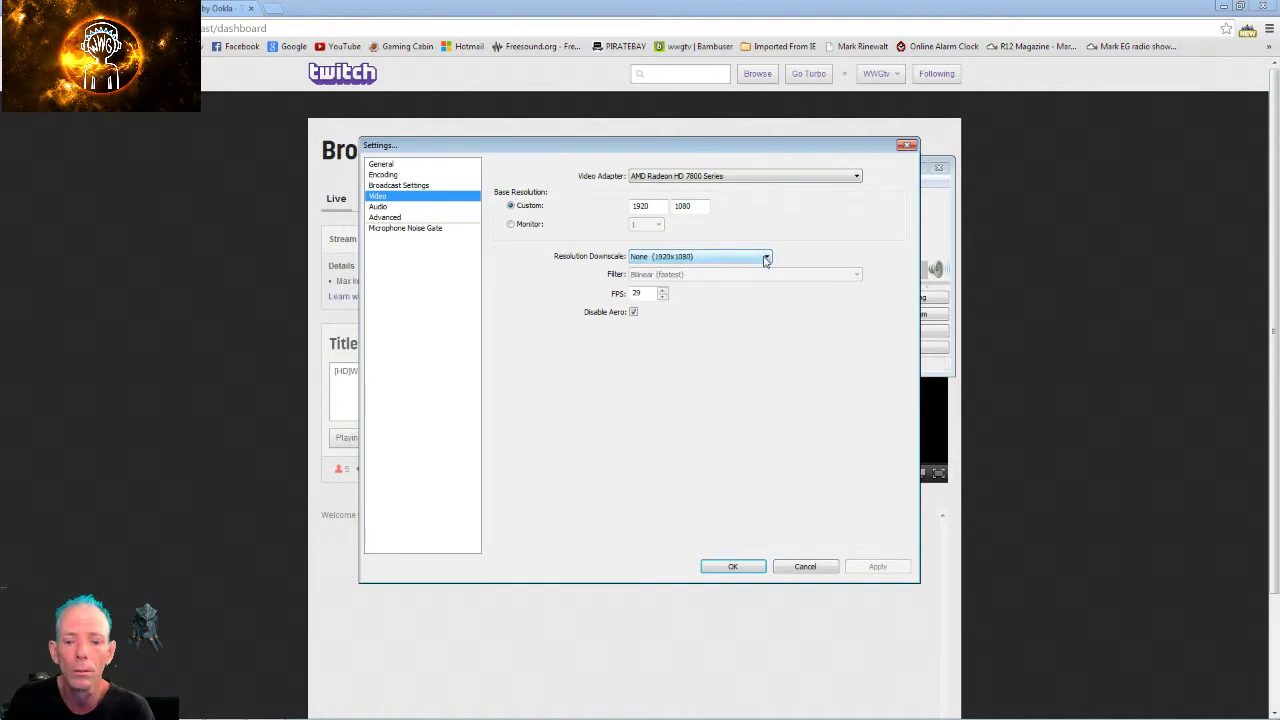
{"action": "left_click", "coordinate": [766, 259]}
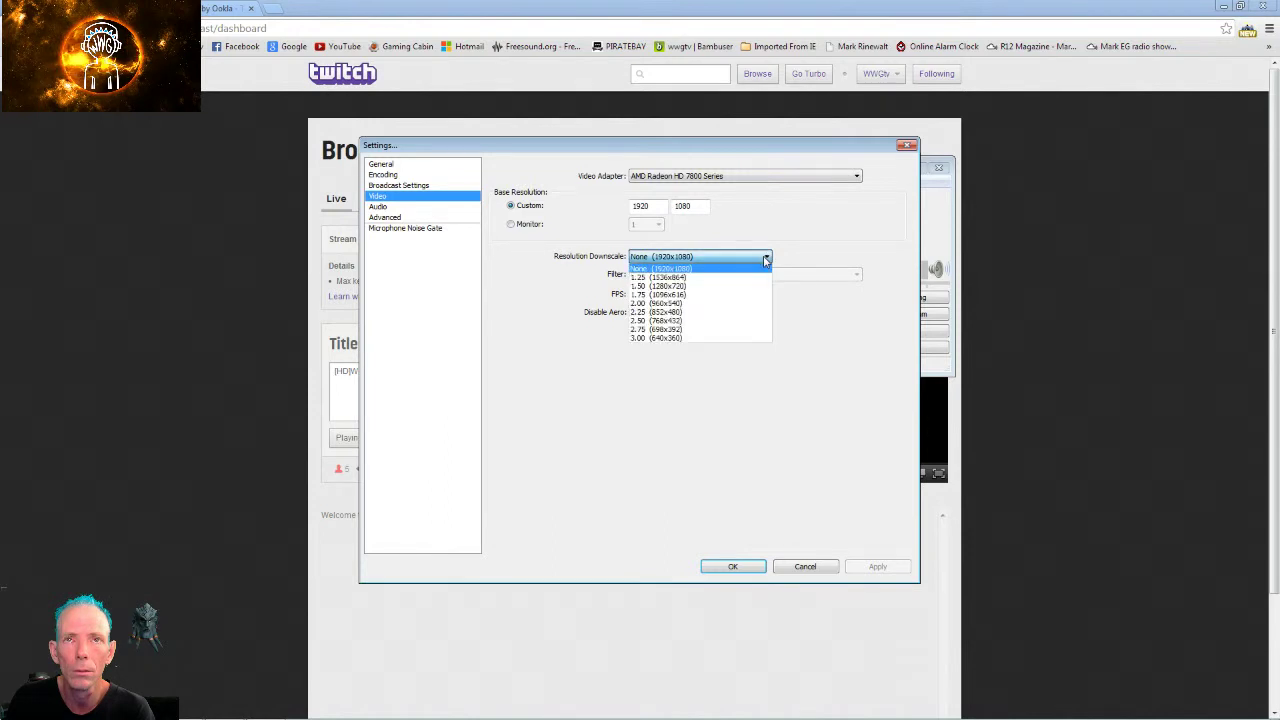
{"action": "left_click", "coordinate": [766, 259]}
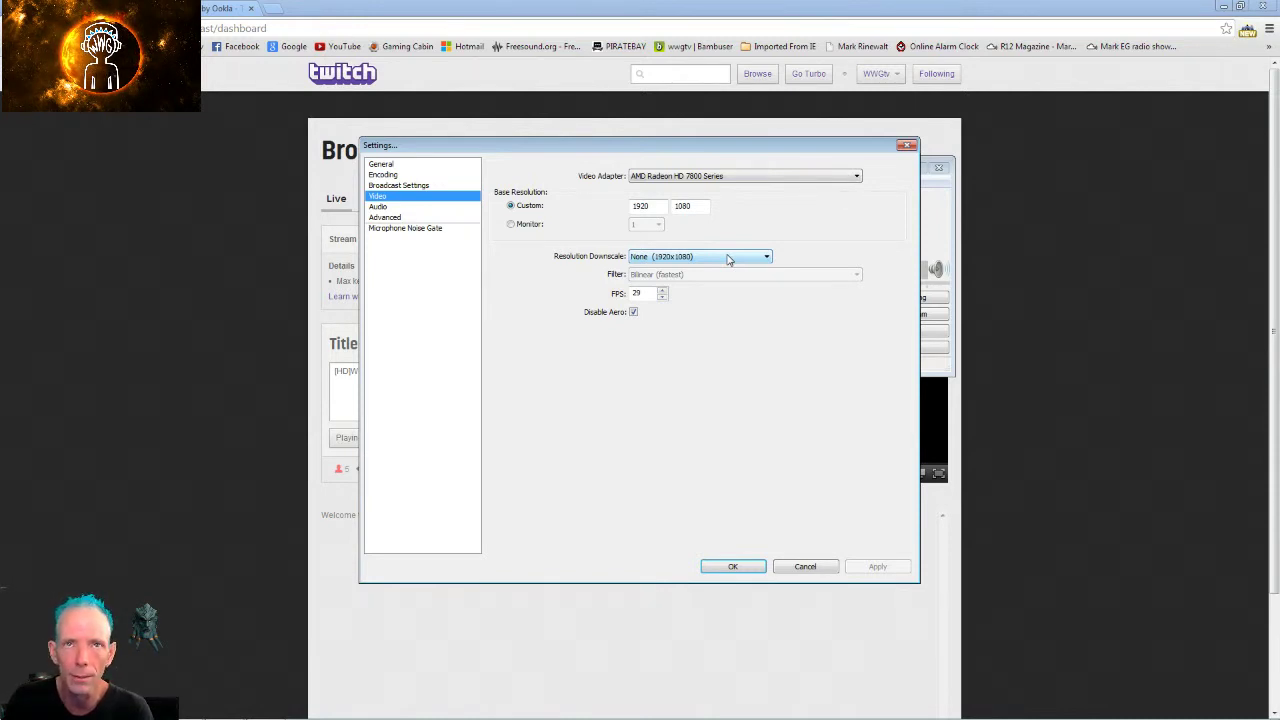
{"action": "left_click", "coordinate": [728, 258]}
{"action": "left_click", "coordinate": [729, 259]}
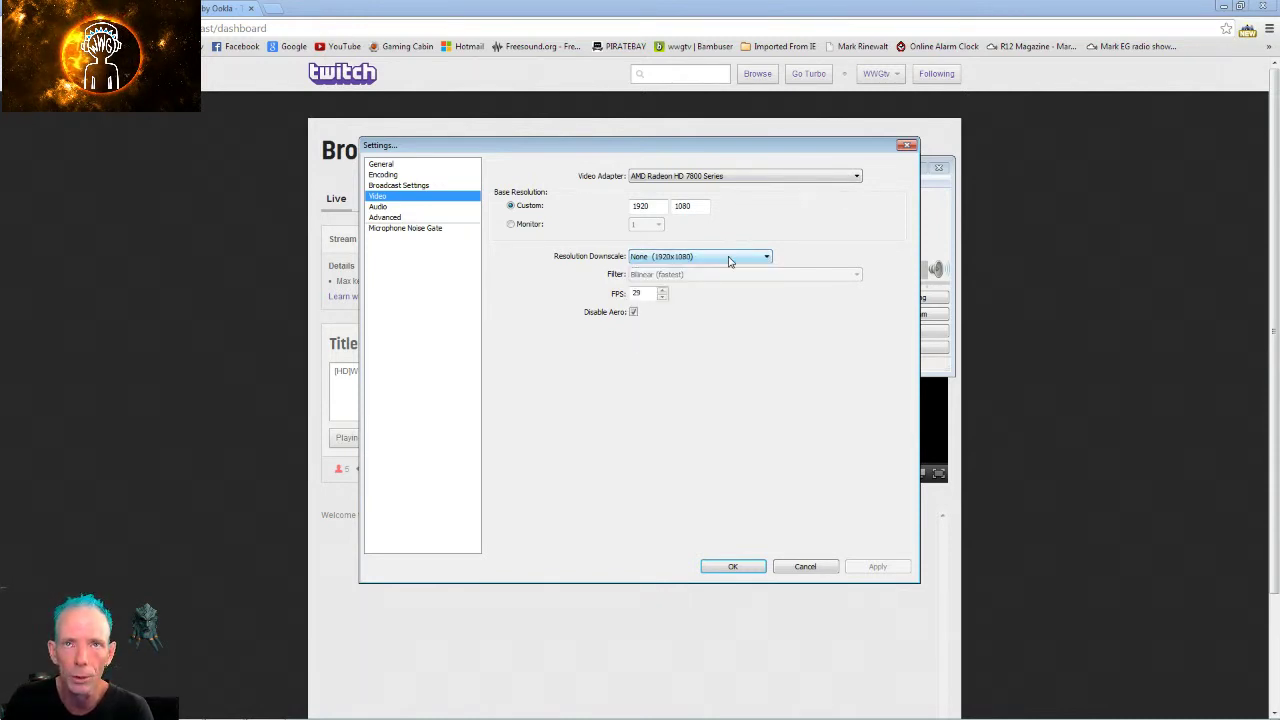